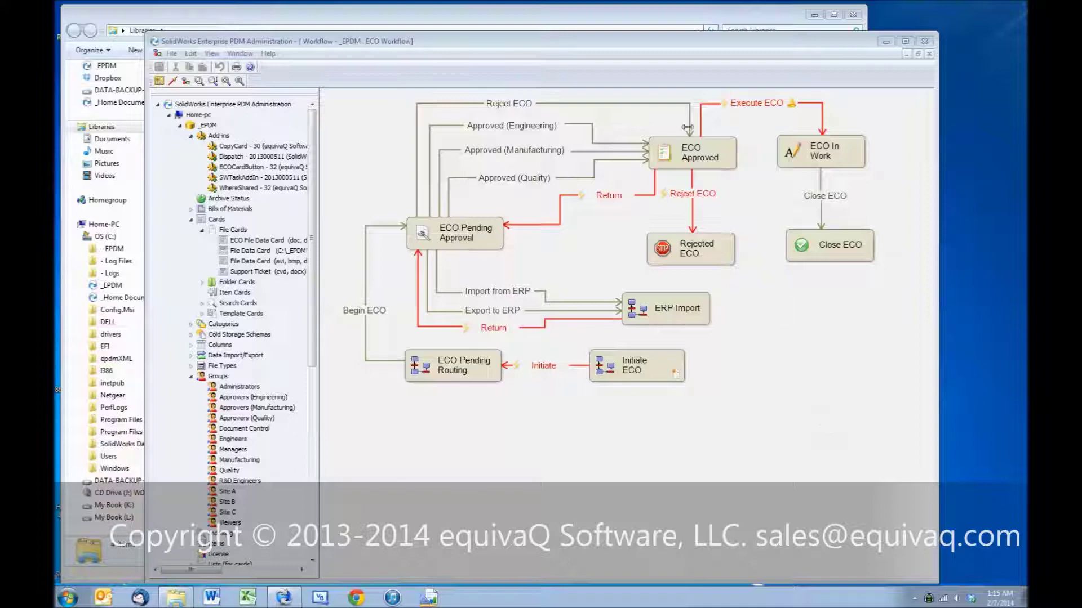
Step: Log into the _EPDM vault with the admin account and open Engineering to show its ECO, Palmer and other subfolders
click(566, 23)
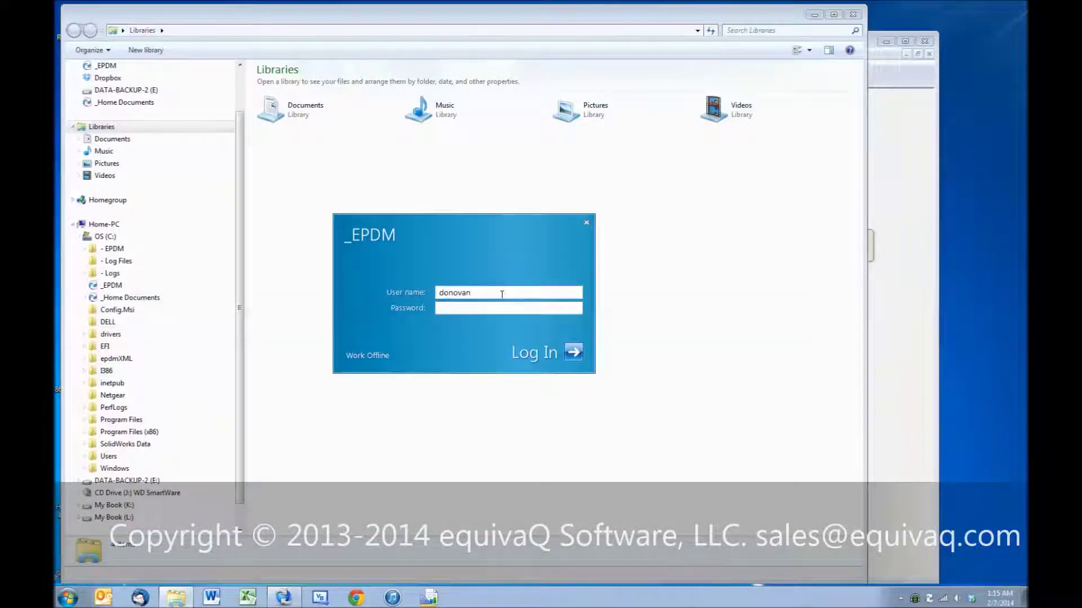
key(Return)
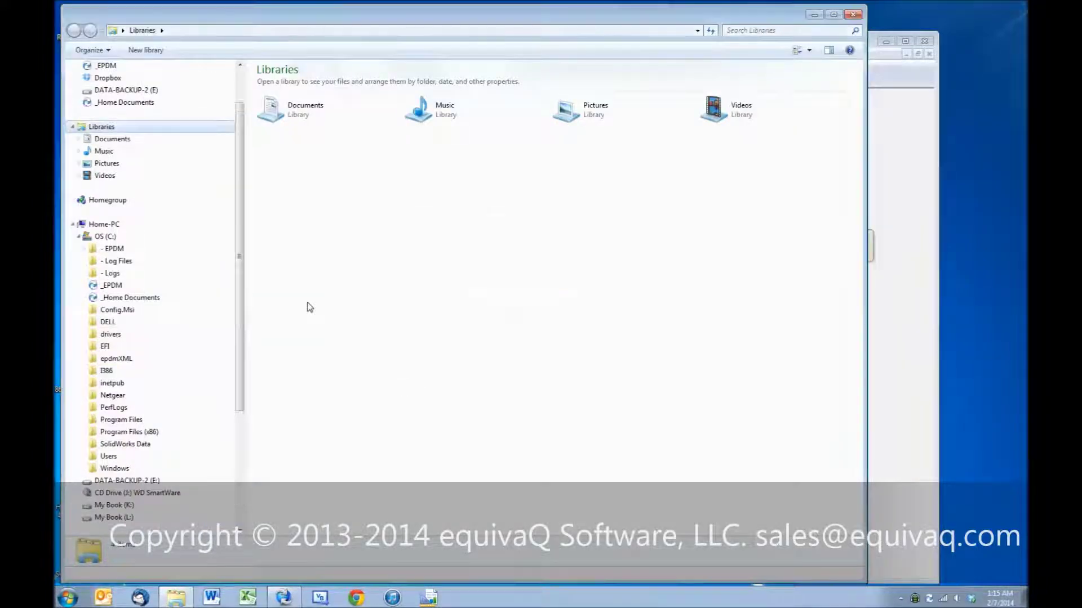
scroll(113, 288, down, 2)
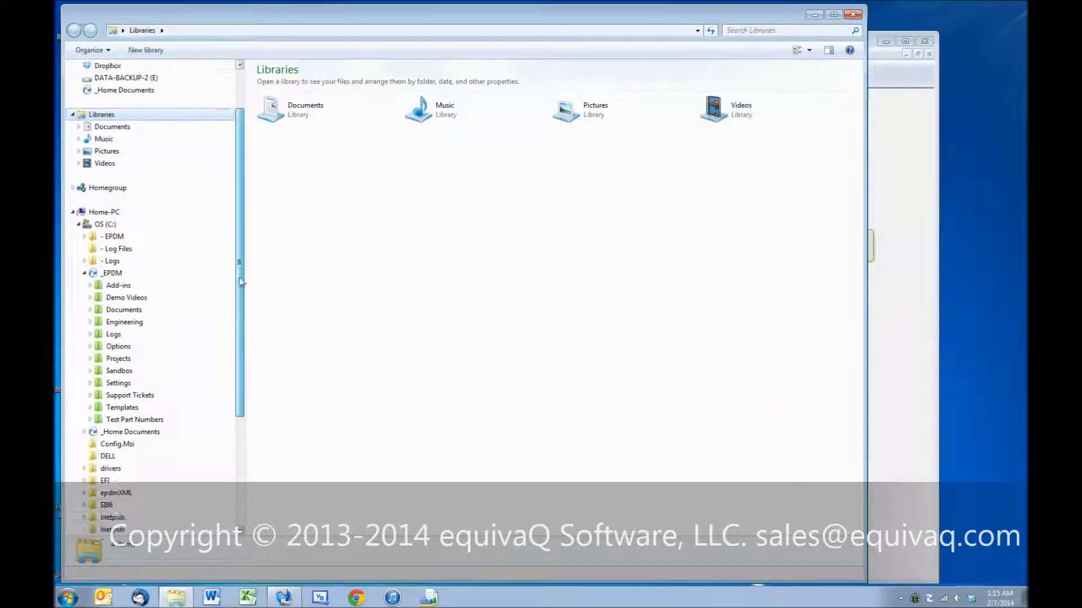
click(113, 288)
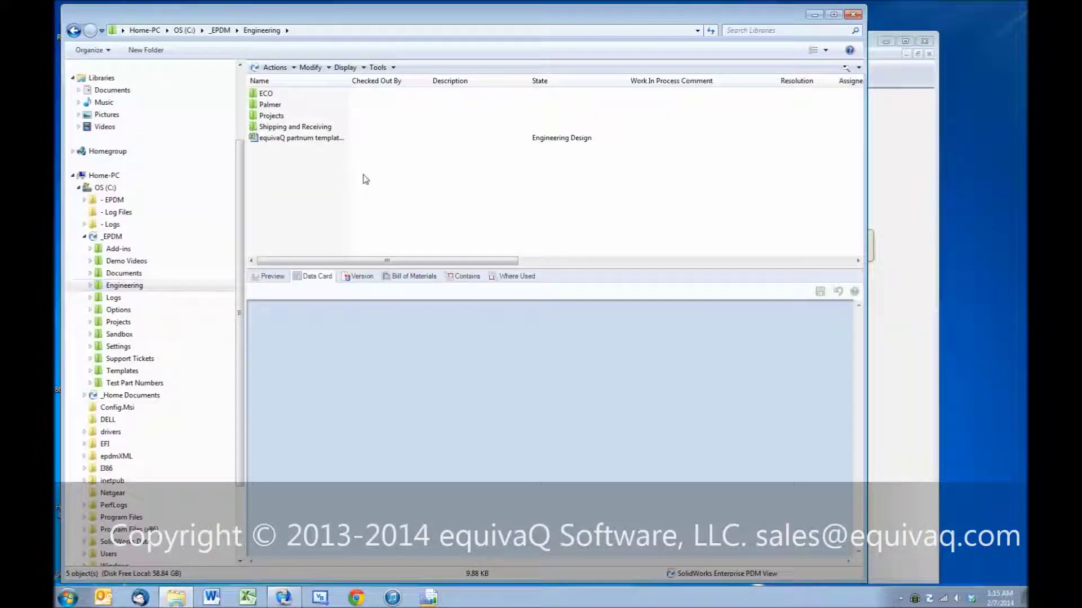
Step: Create a new Engineering Change Order stating drawing 123456's mounting holes misalign with part 456789
right_click(365, 180)
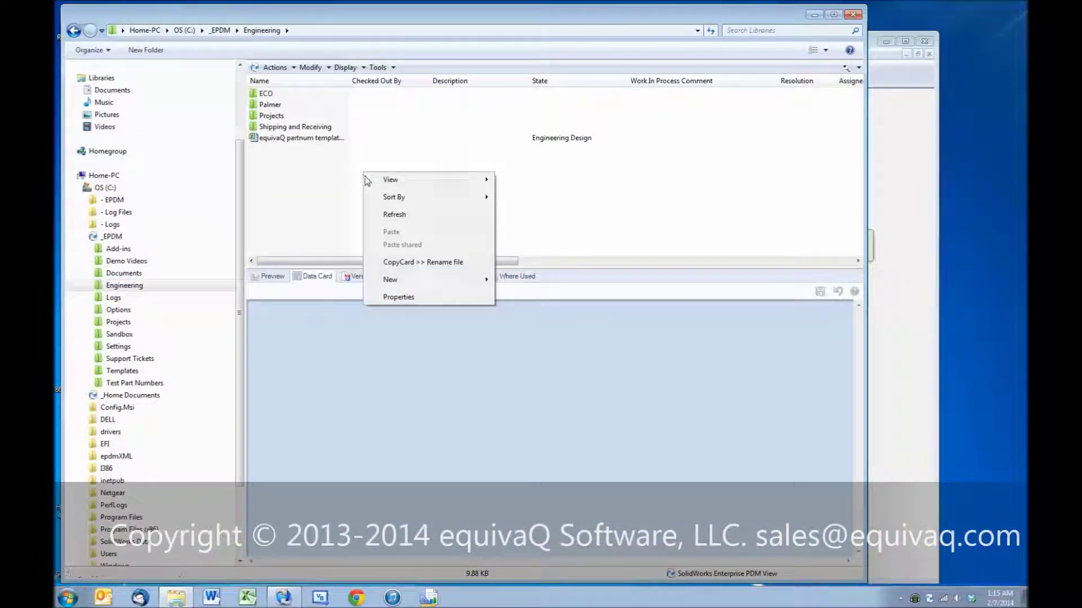
mouse_move(409, 277)
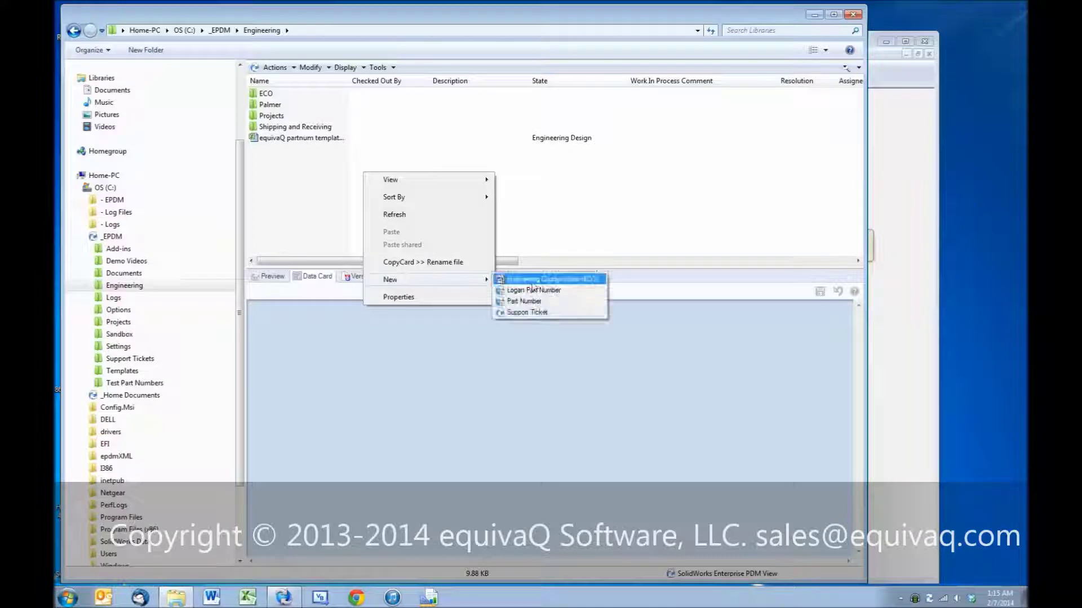
click(524, 249)
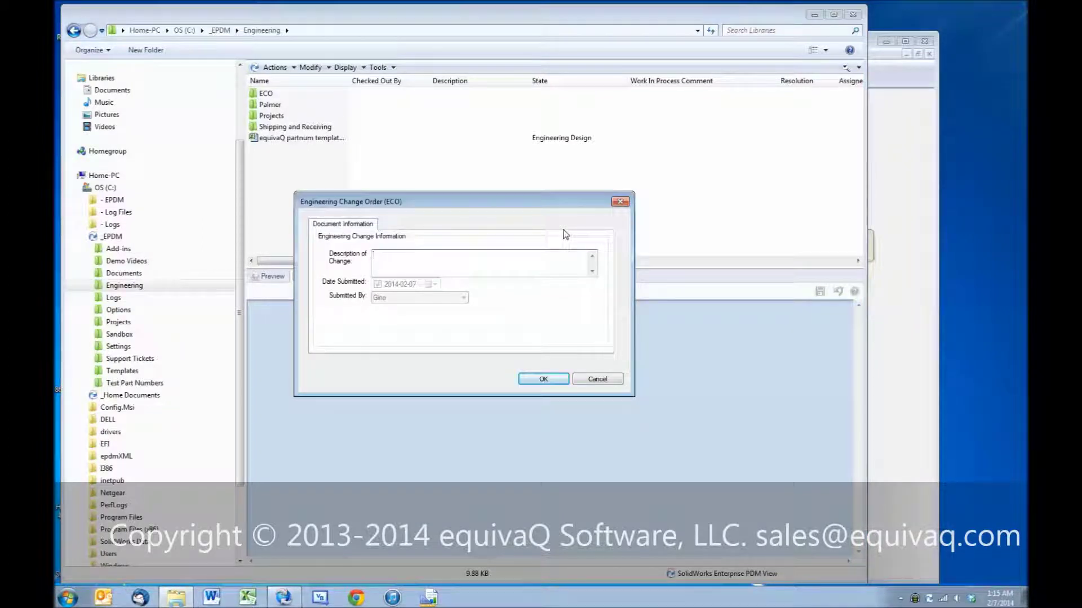
text(Mounting holes on drawing 123456 do not align with part 456789)
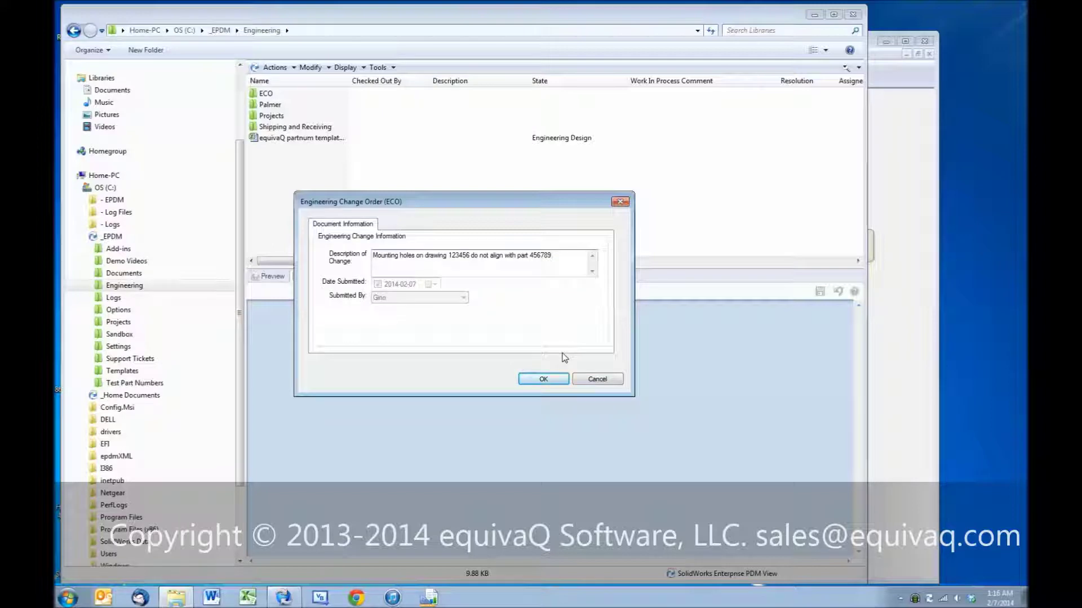
click(542, 378)
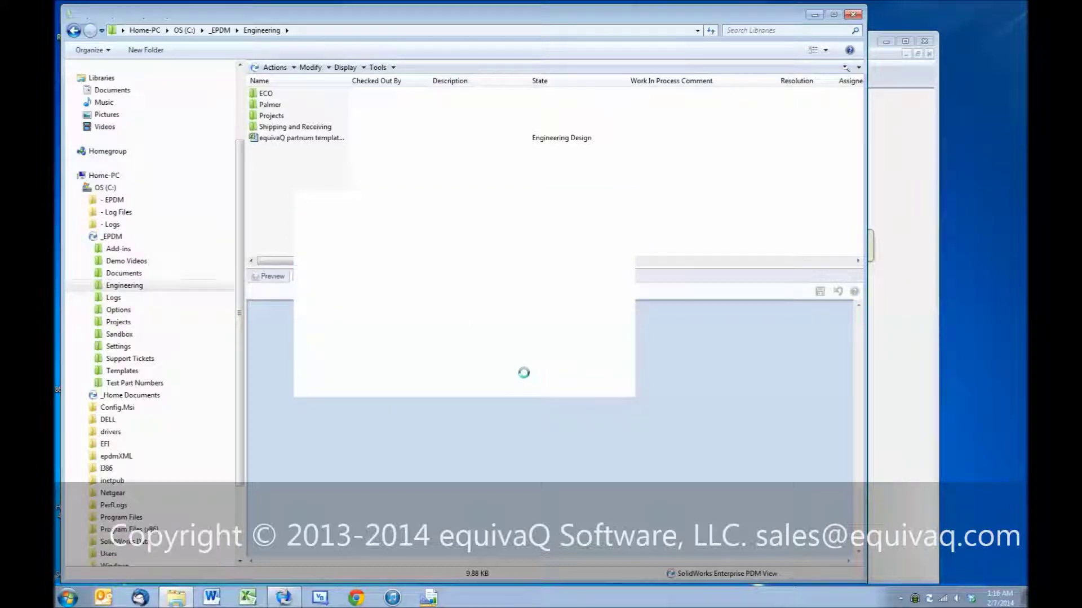
Step: Expand Engineering > ECO, open the E-21623 folder and view the E-21623.docm data card
click(90, 286)
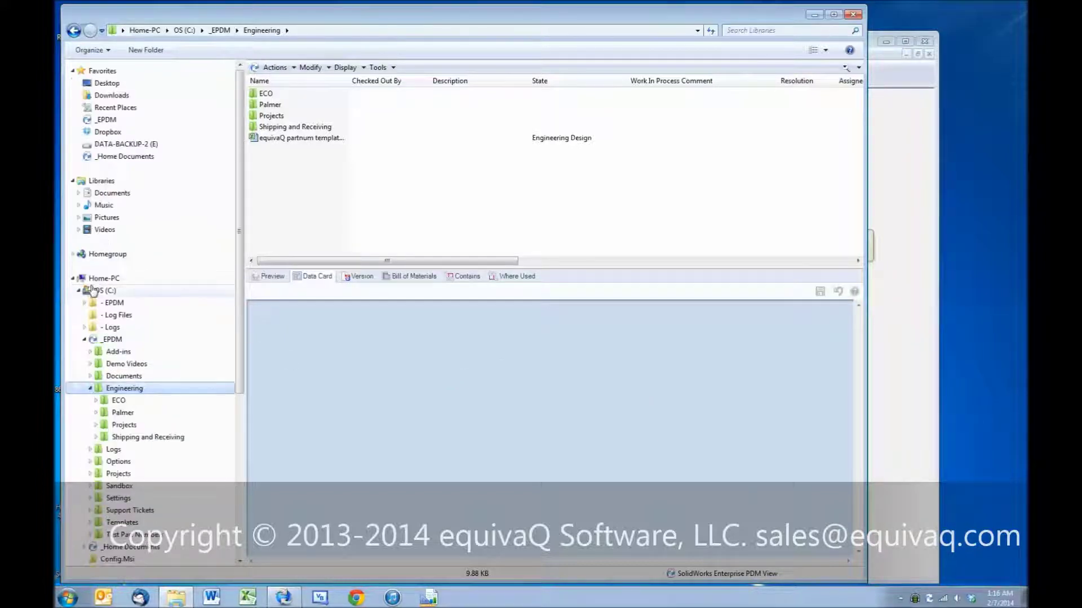
click(96, 400)
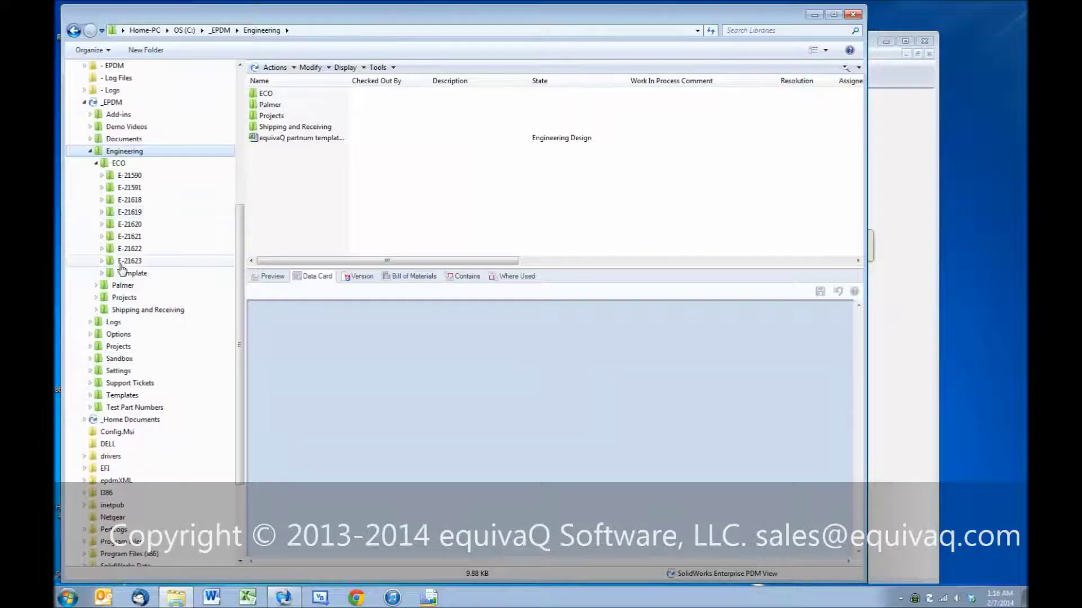
click(123, 261)
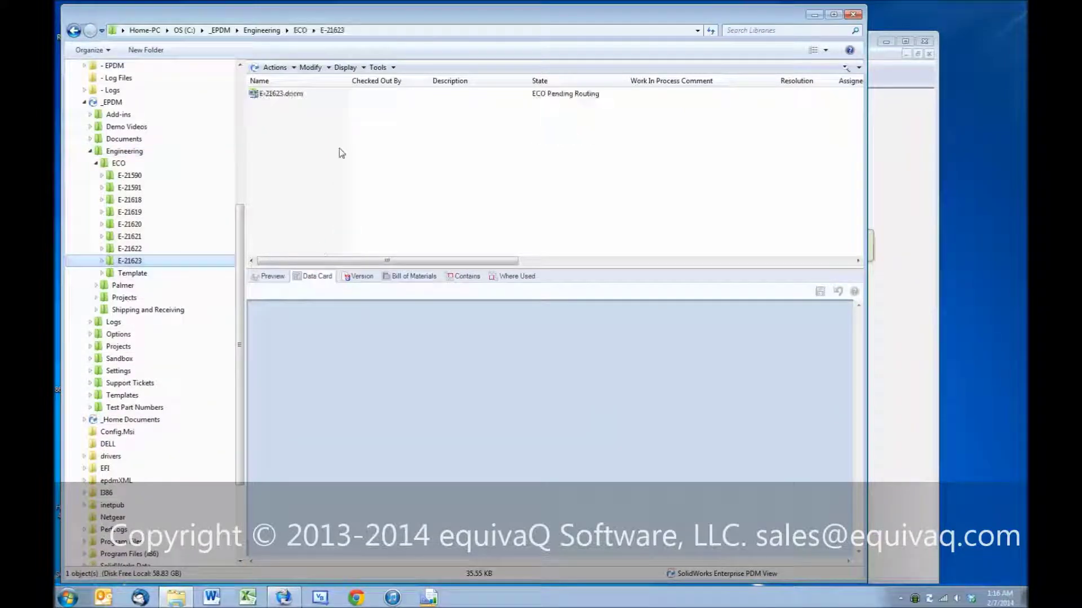
click(318, 96)
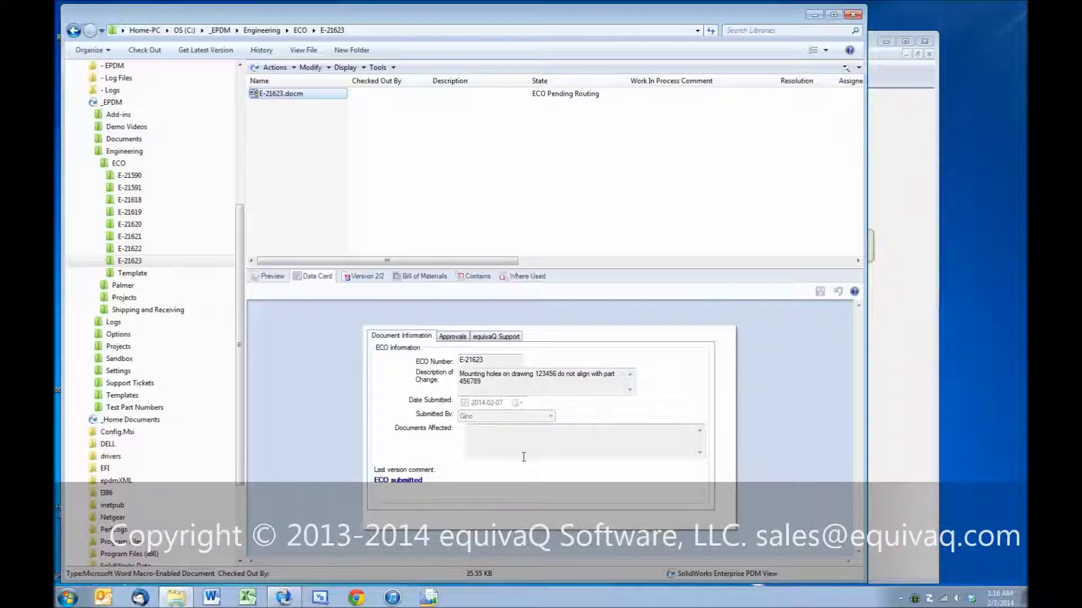
right_click(931, 601)
Step: Log off the vault, log back on as the second user, and open the E-21623 submission notification
mouse_move(938, 518)
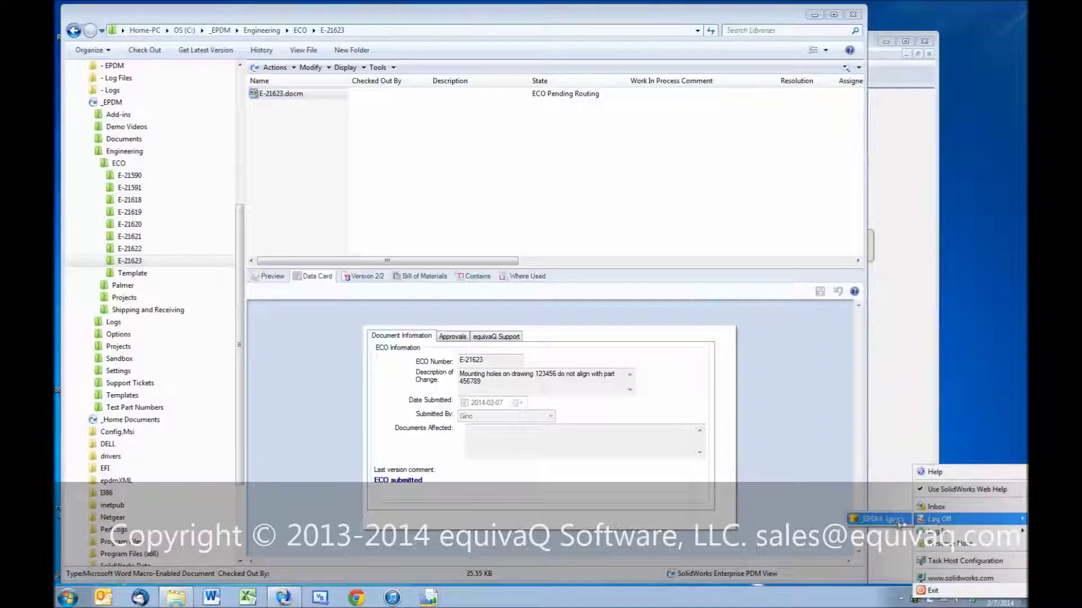
click(885, 519)
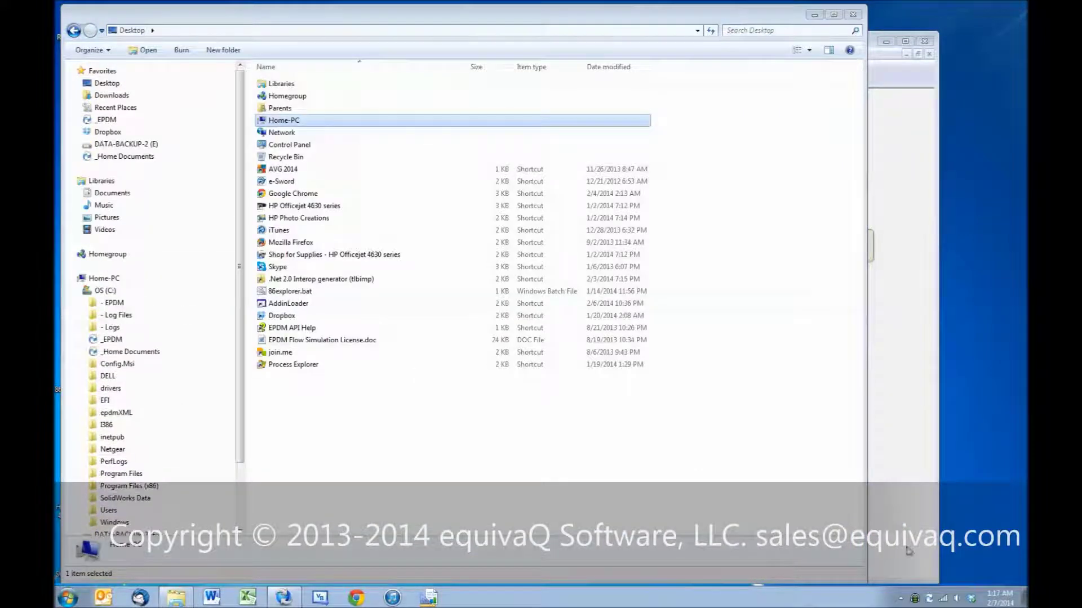
right_click(930, 602)
mouse_move(952, 540)
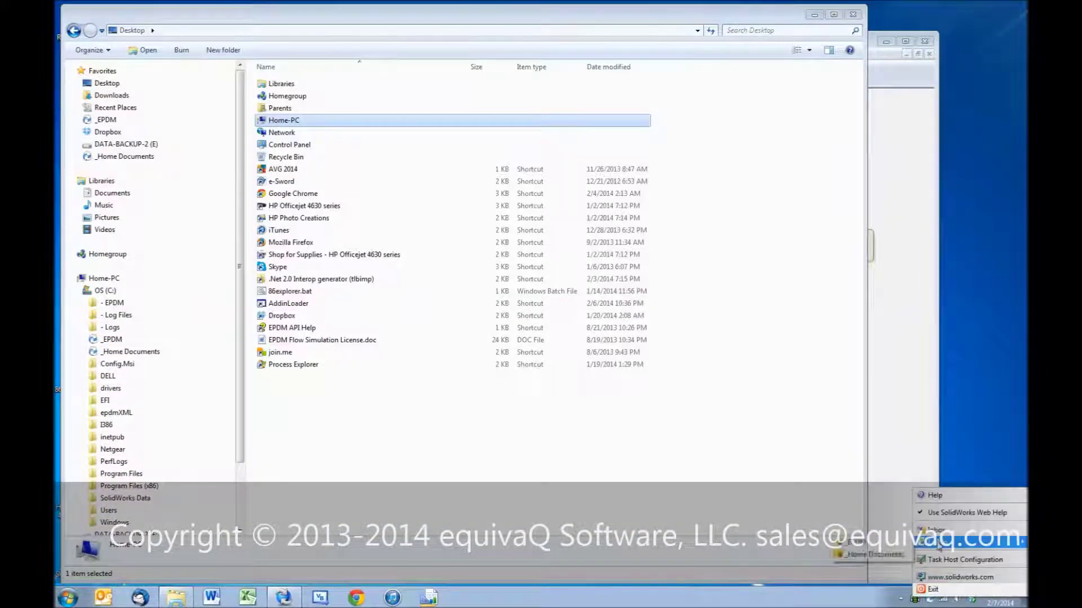
click(889, 550)
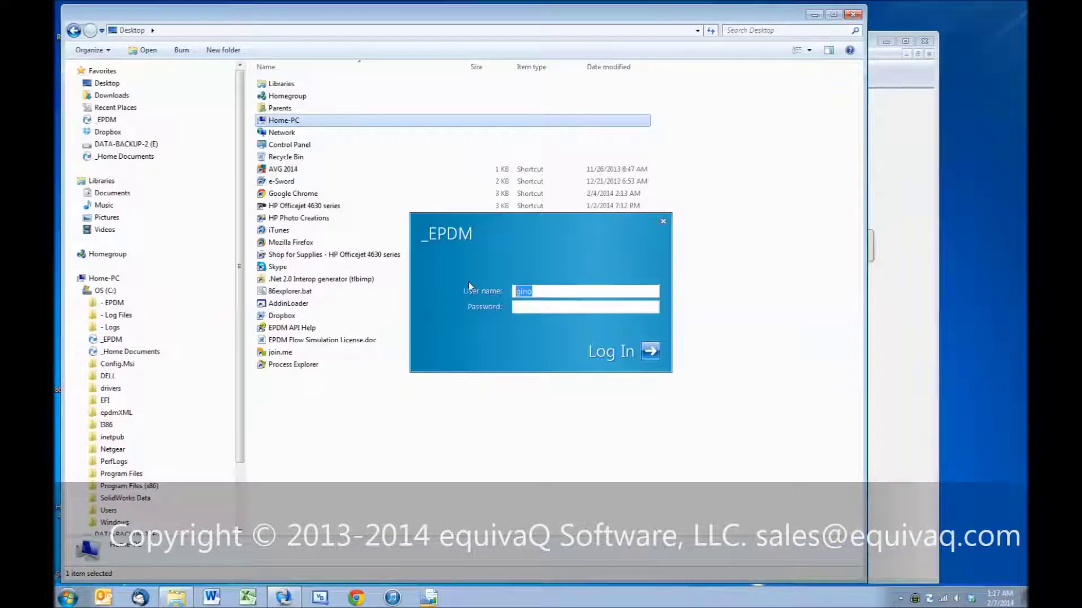
key(Return)
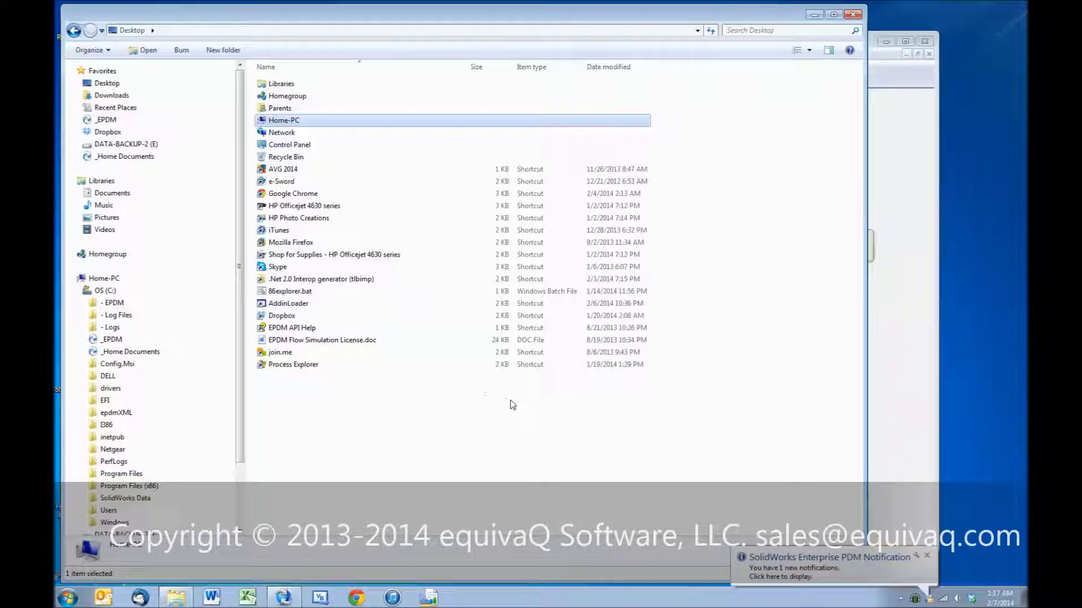
click(809, 563)
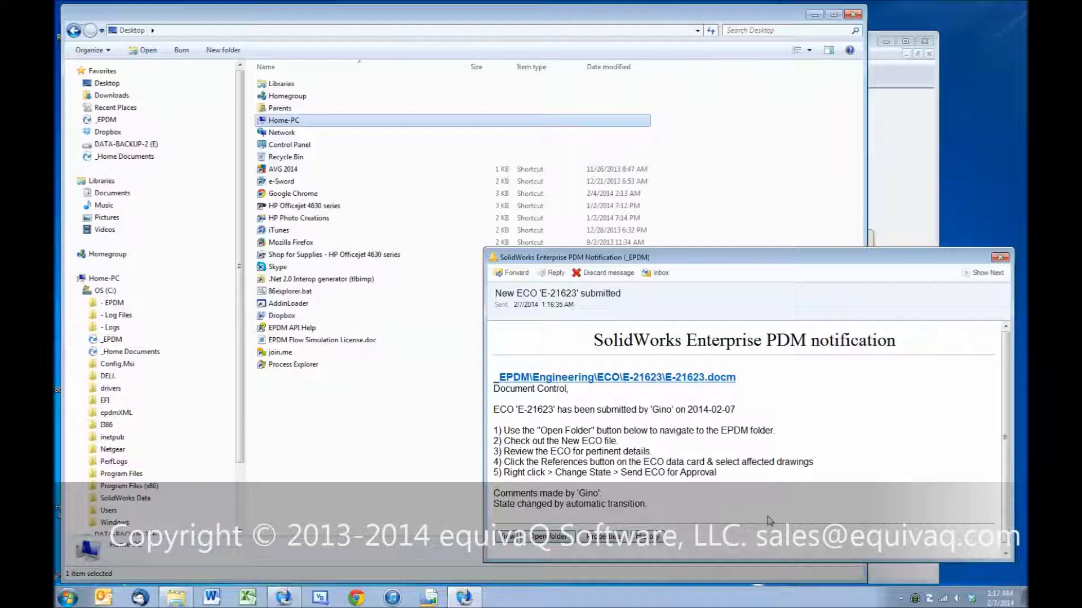
click(549, 538)
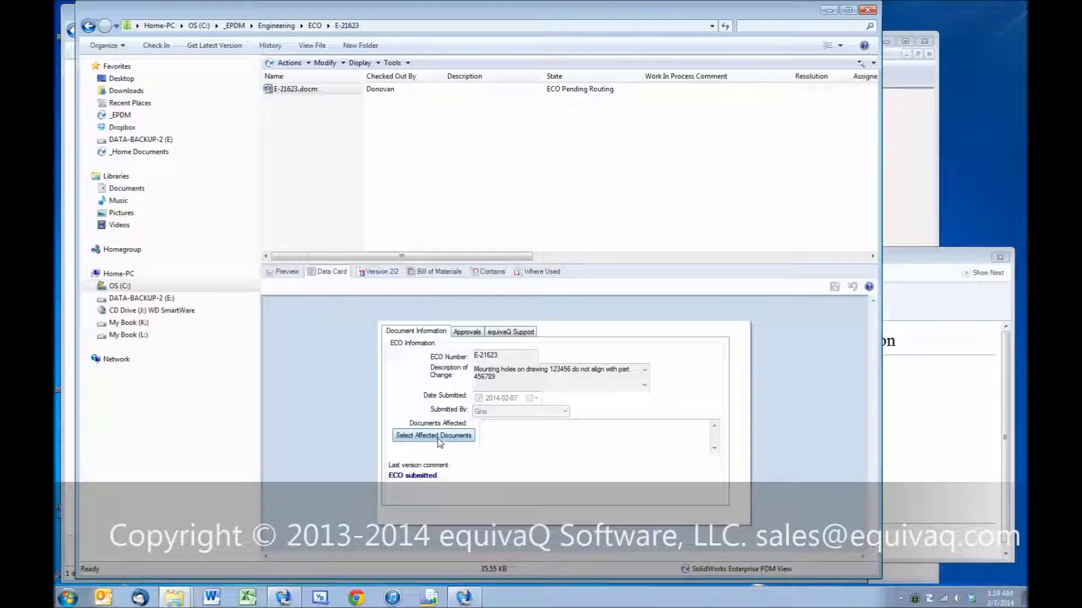
Step: Open the file picker for the ECO's Documents Affected field
click(440, 441)
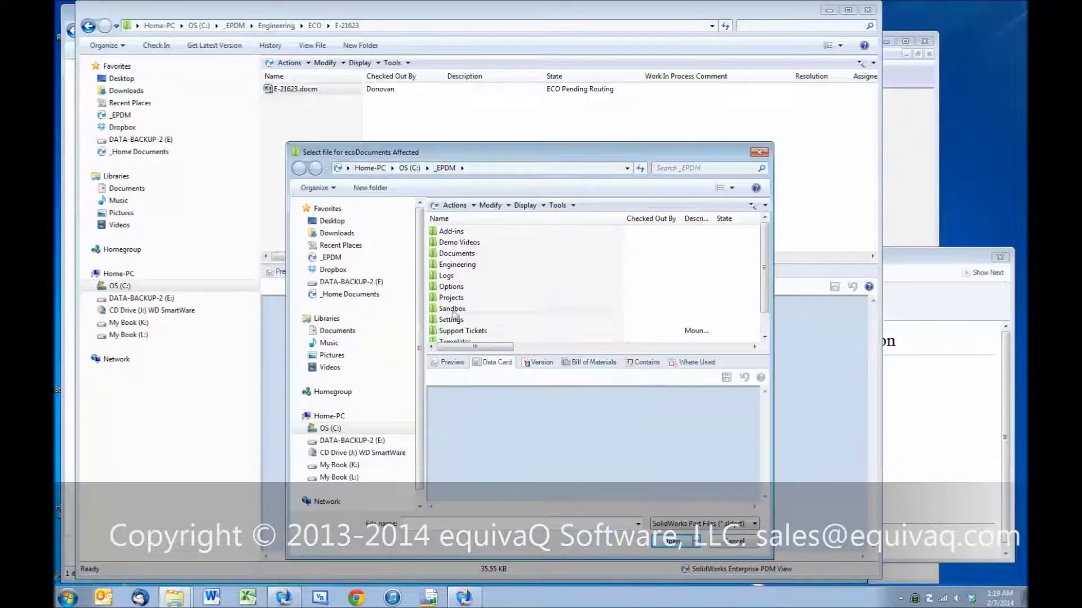
Step: Get the latest 100002, 123-969 and 91465A224.SLDPRT from Palmer and add them as affected documents
double_click(456, 265)
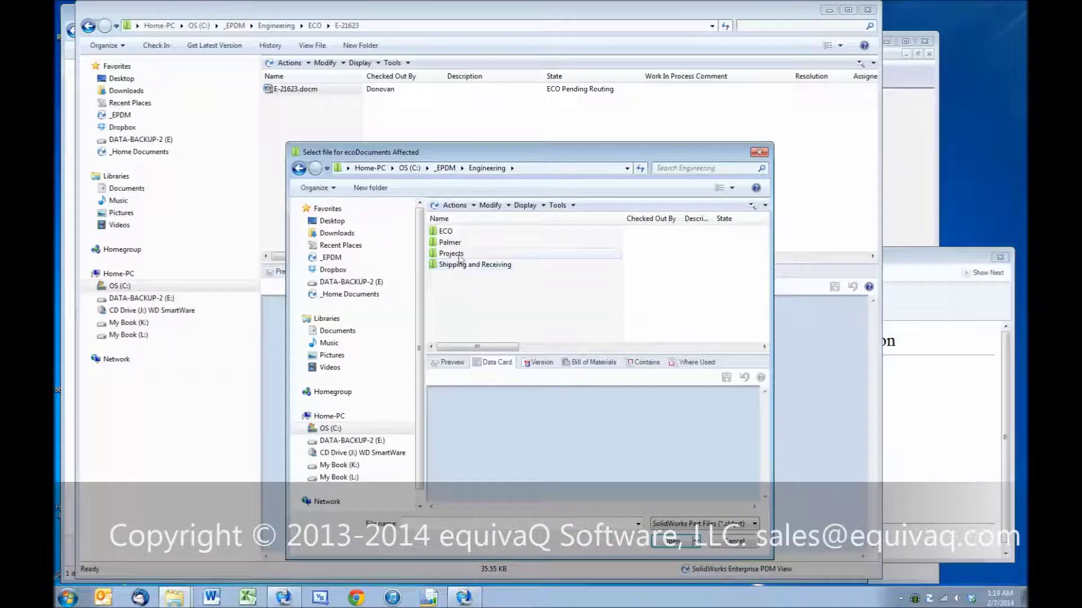
double_click(451, 243)
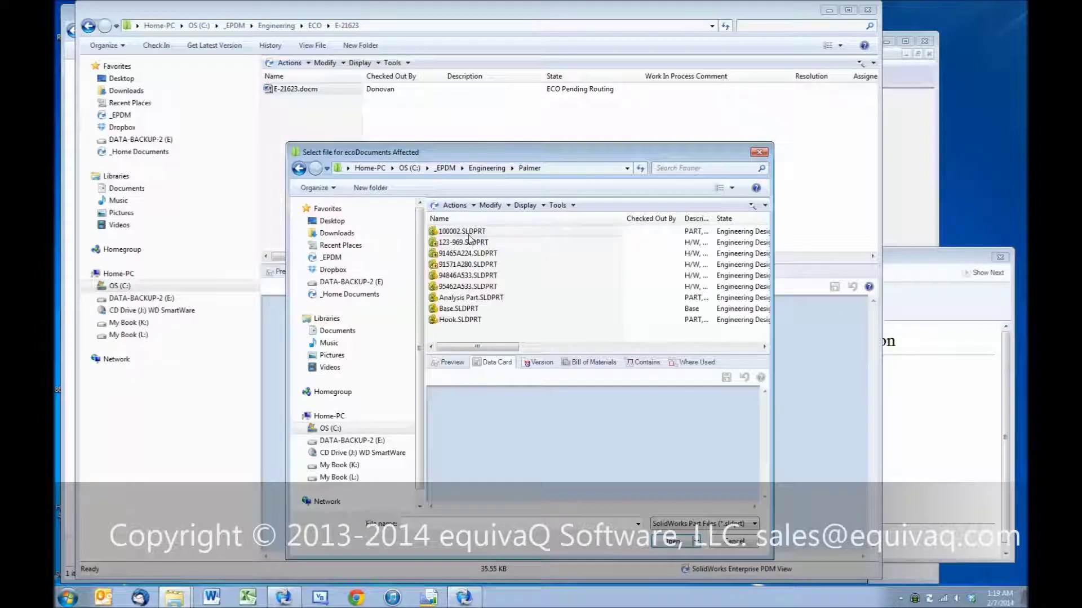
click(462, 231)
shift+click(473, 253)
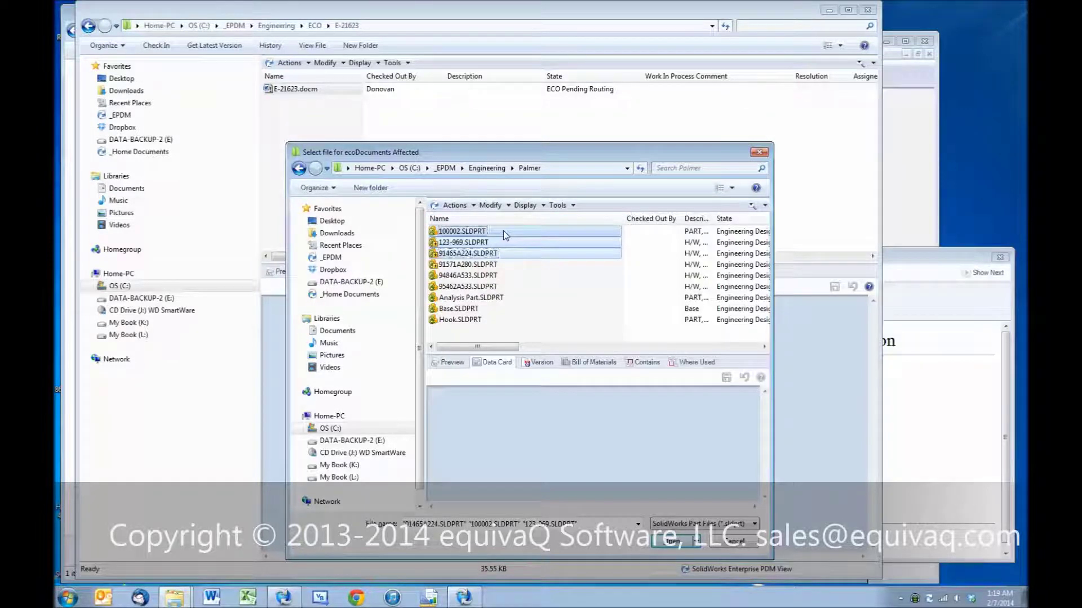
right_click(505, 235)
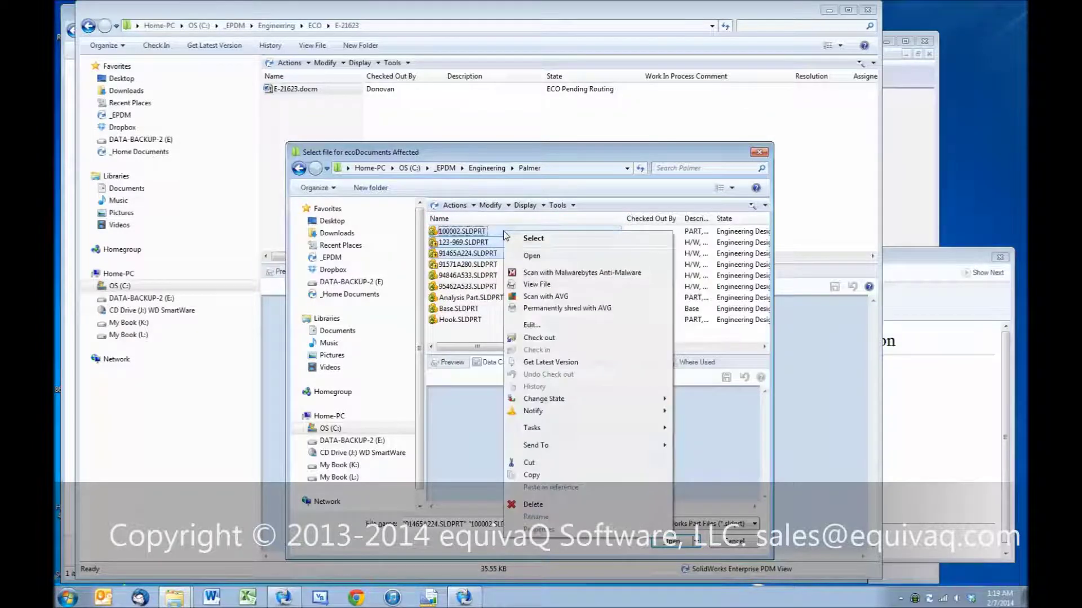
click(532, 361)
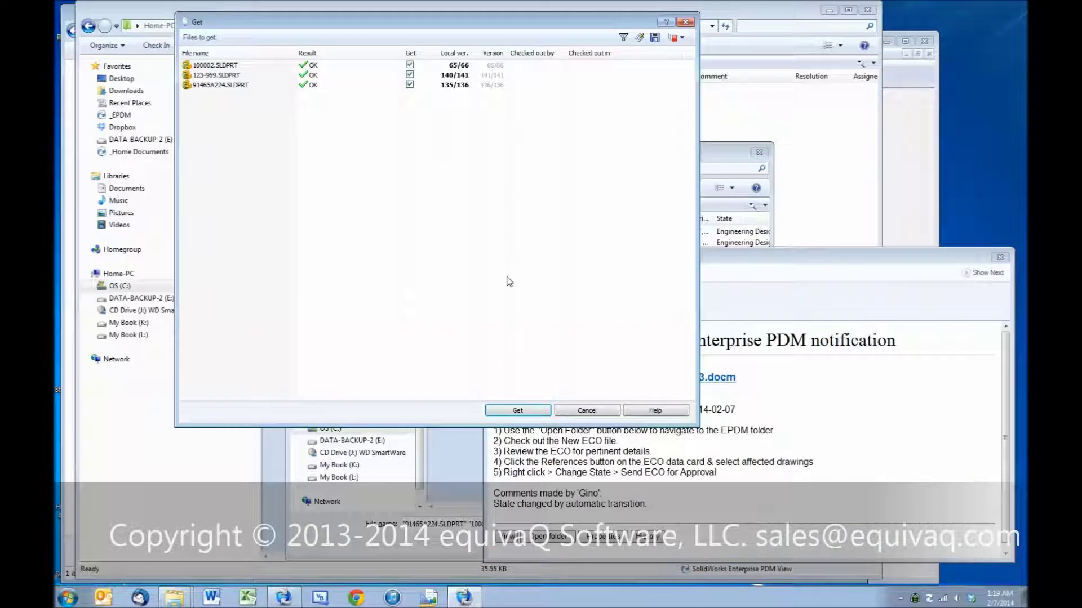
click(517, 411)
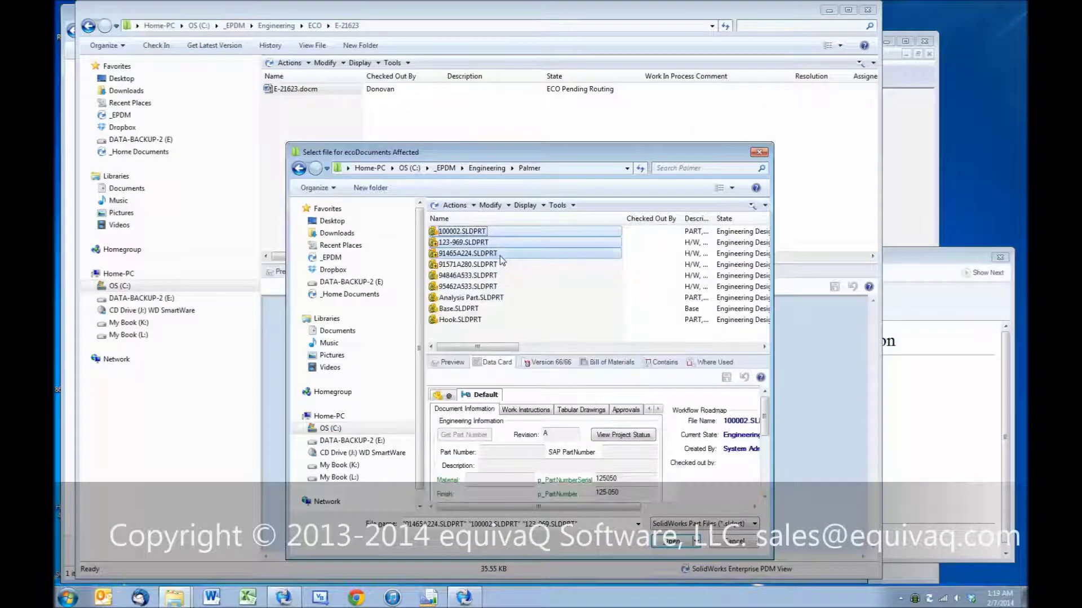
click(668, 542)
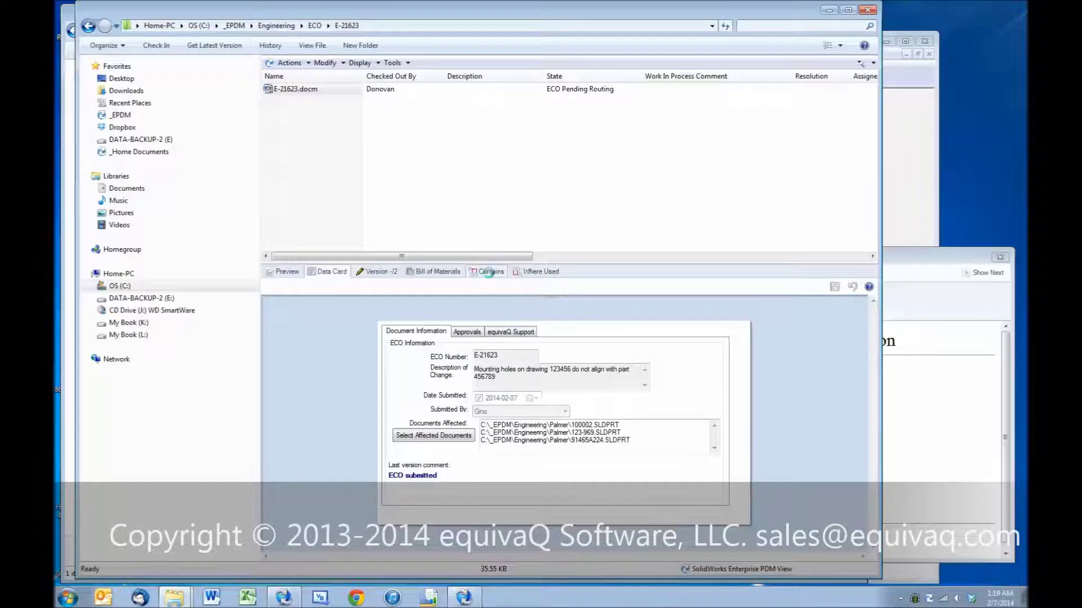
Step: Place the E-21623.docm Word form beside the vault view and show the data card's Approvals tab
click(486, 272)
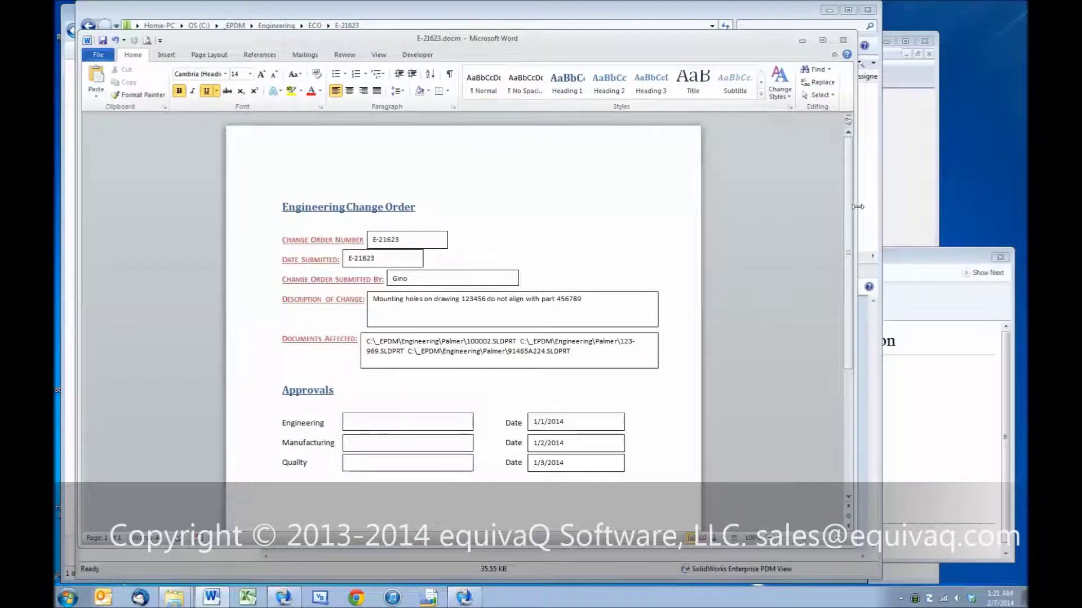
drag(855, 206, 635, 200)
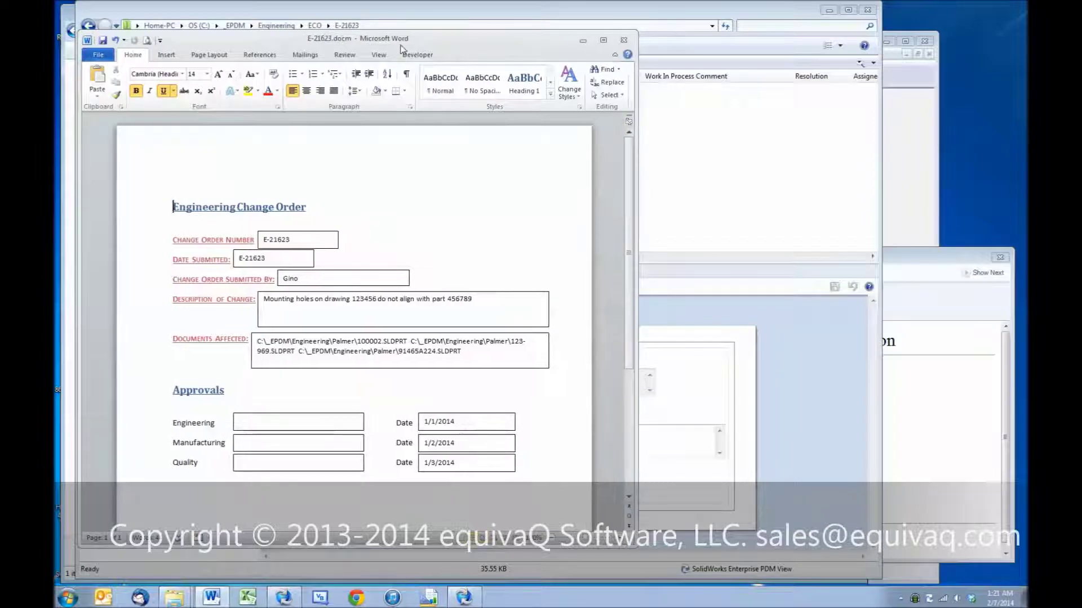
drag(413, 44, 815, 41)
drag(412, 33, 55, 169)
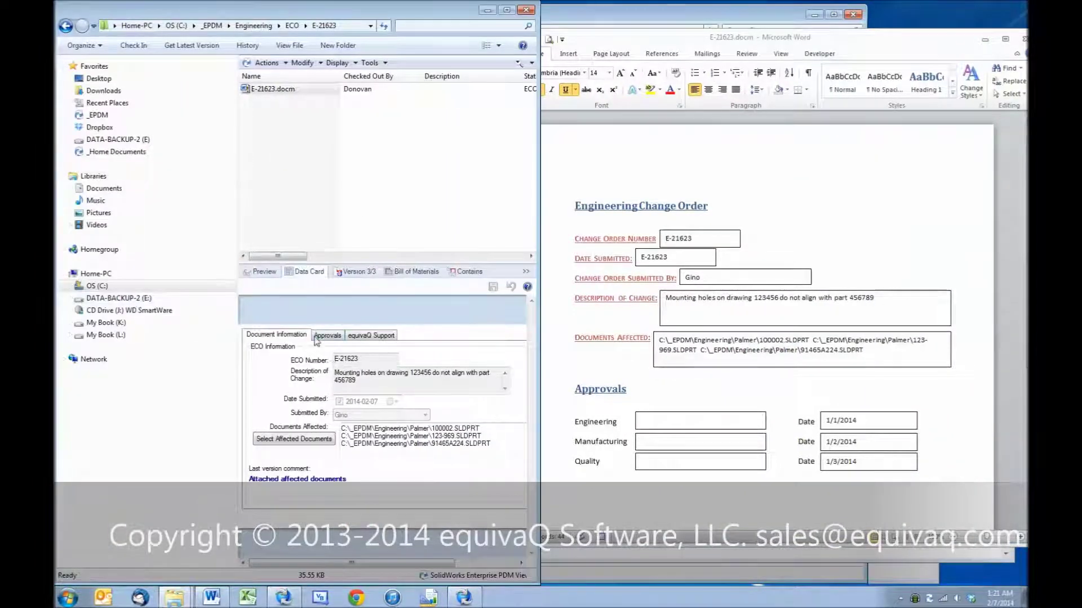
click(327, 336)
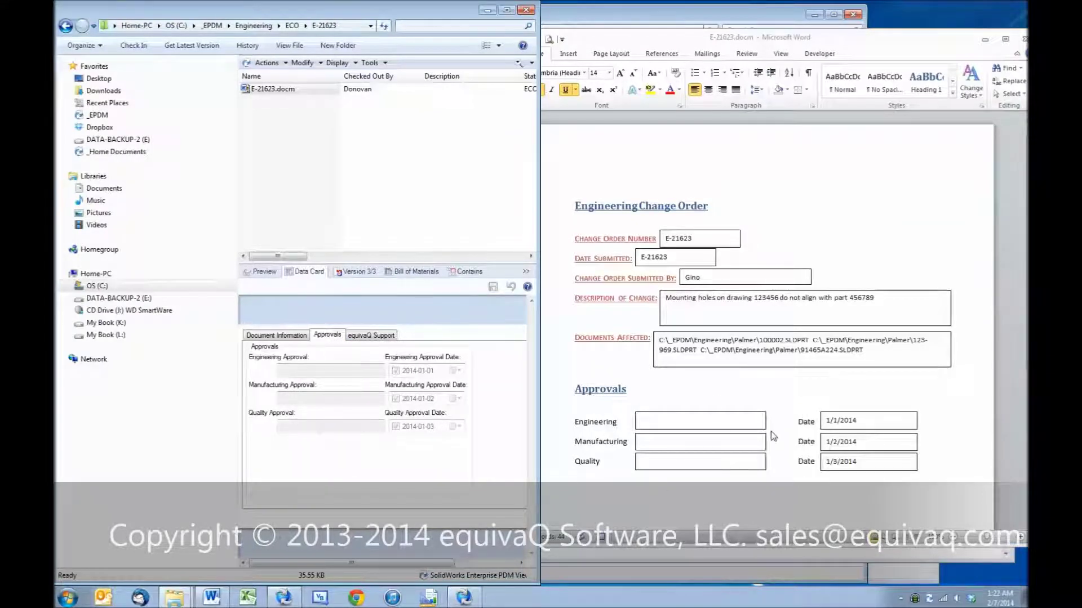
Step: Minimize Word and check in E-21623.docm with the comment 'updated form fields'
click(985, 39)
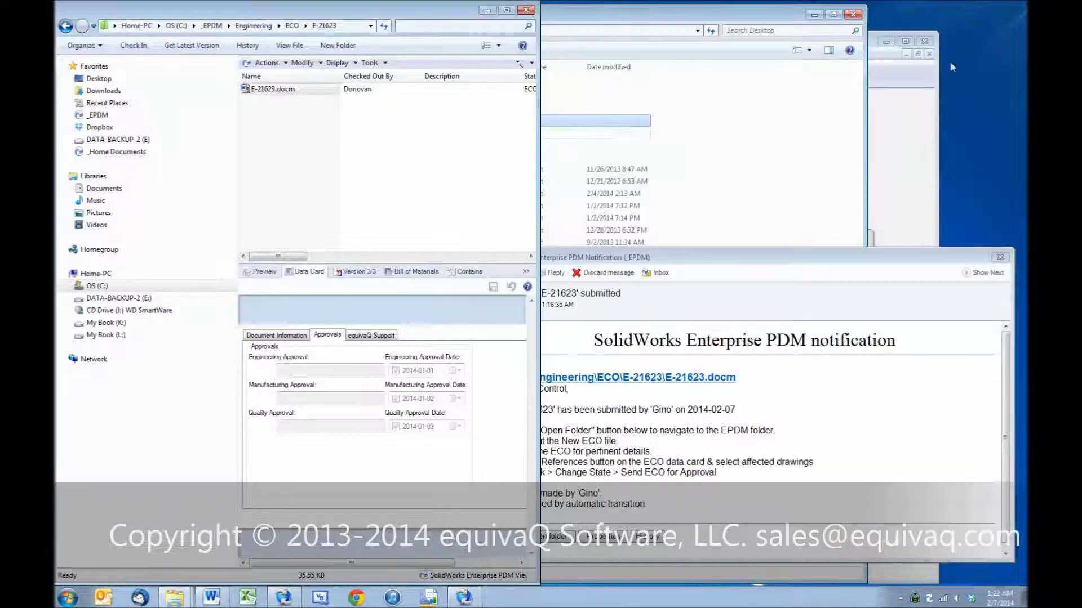
drag(539, 169, 725, 191)
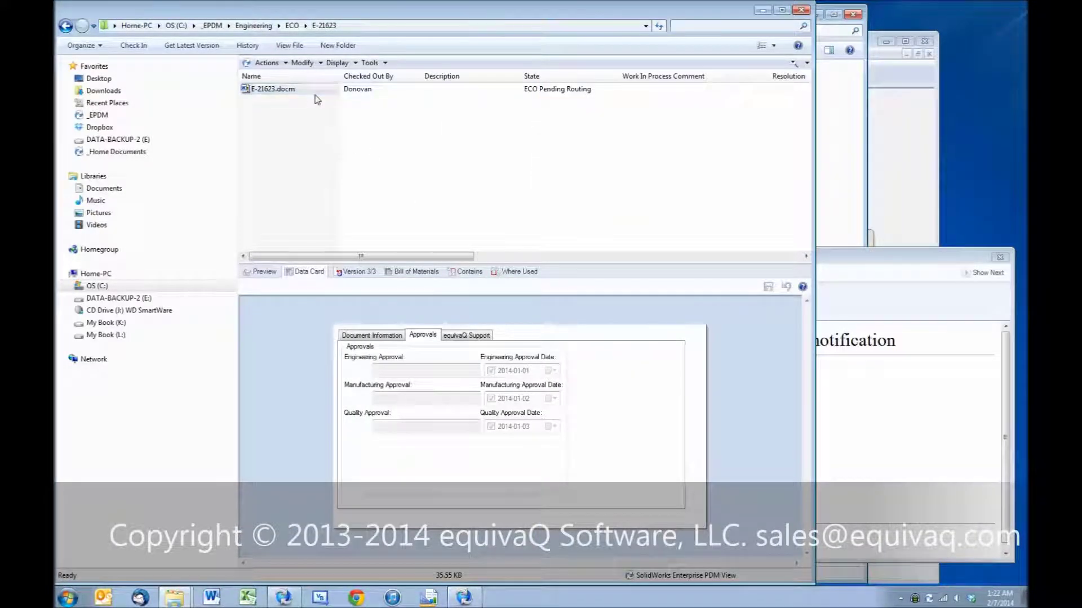
click(135, 46)
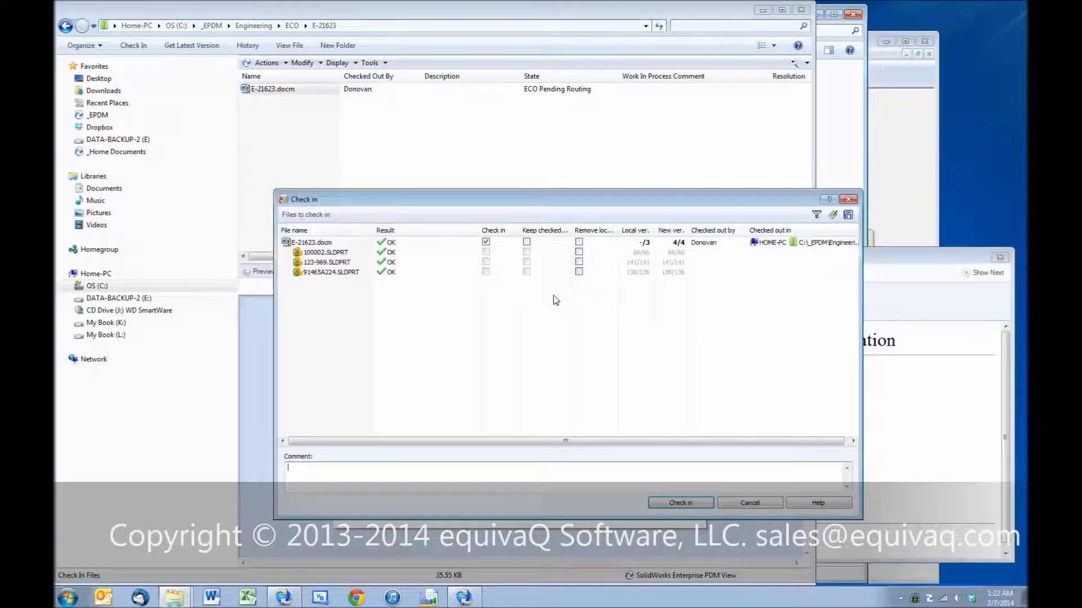
text(updated )
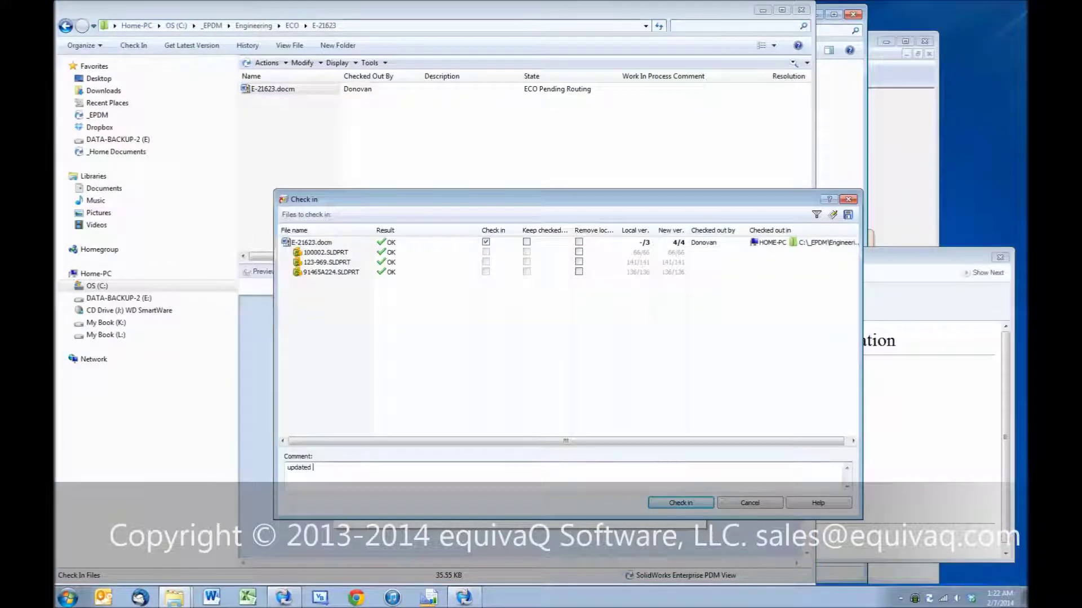
text(form fields)
key(Return)
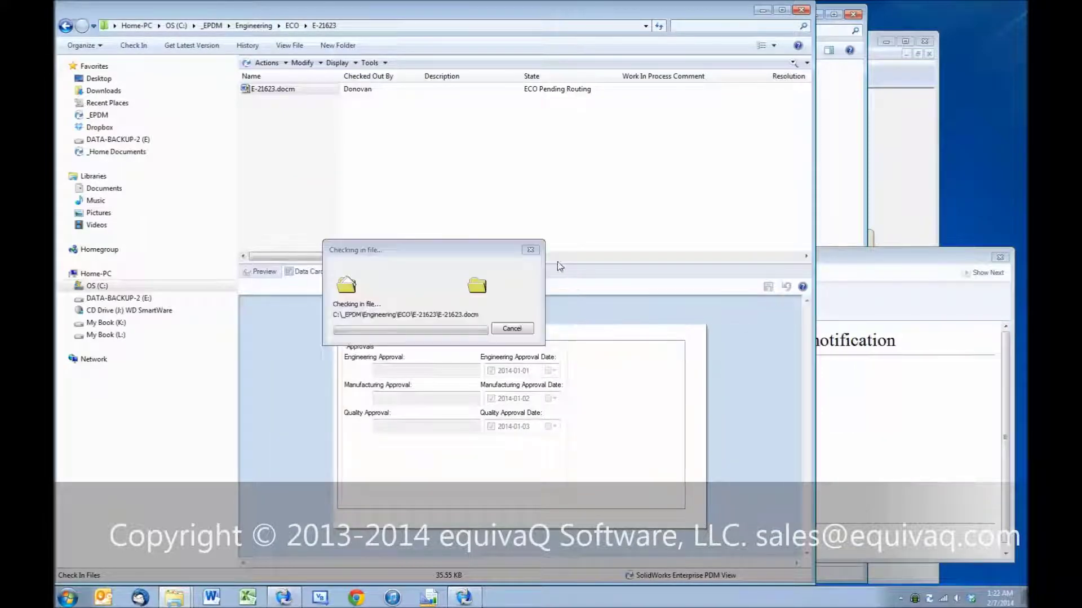
Step: Start the Begin ECO state change on E-21623.docm with a send-for-approval comment
right_click(297, 91)
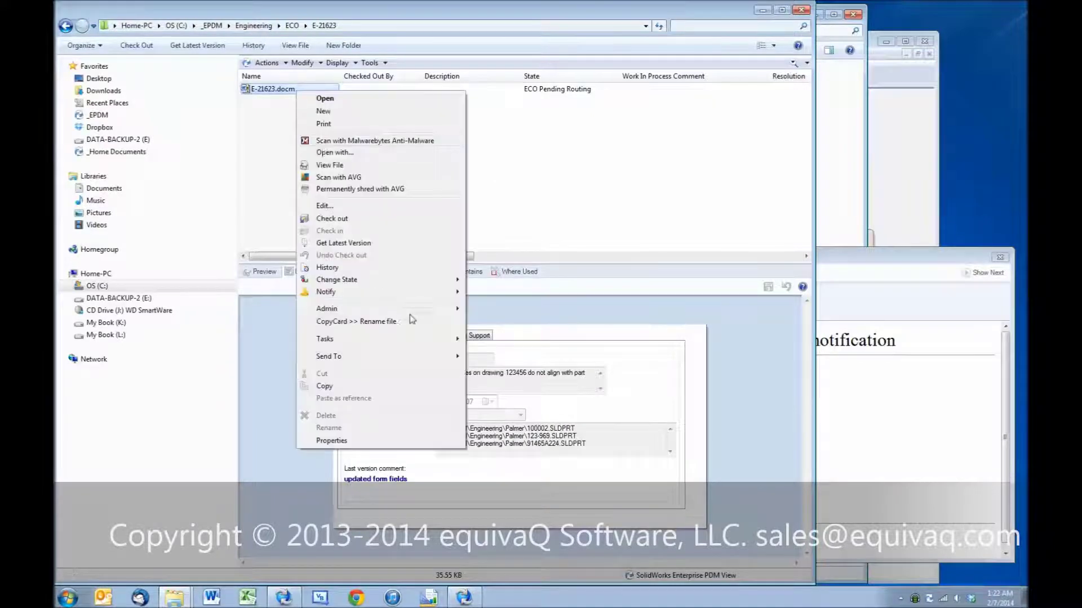
click(489, 279)
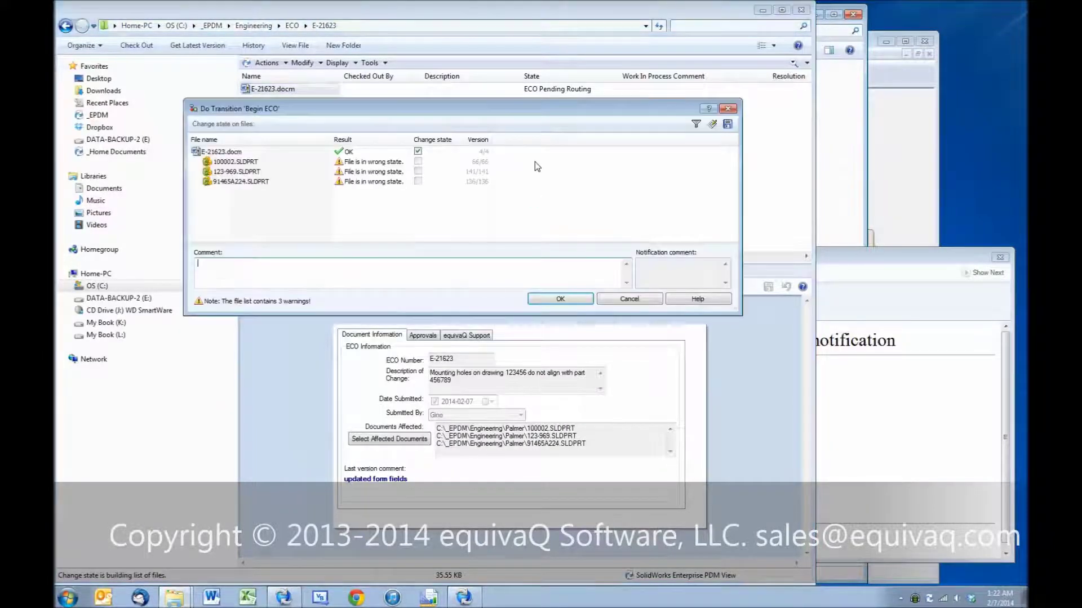
text(send for approval)
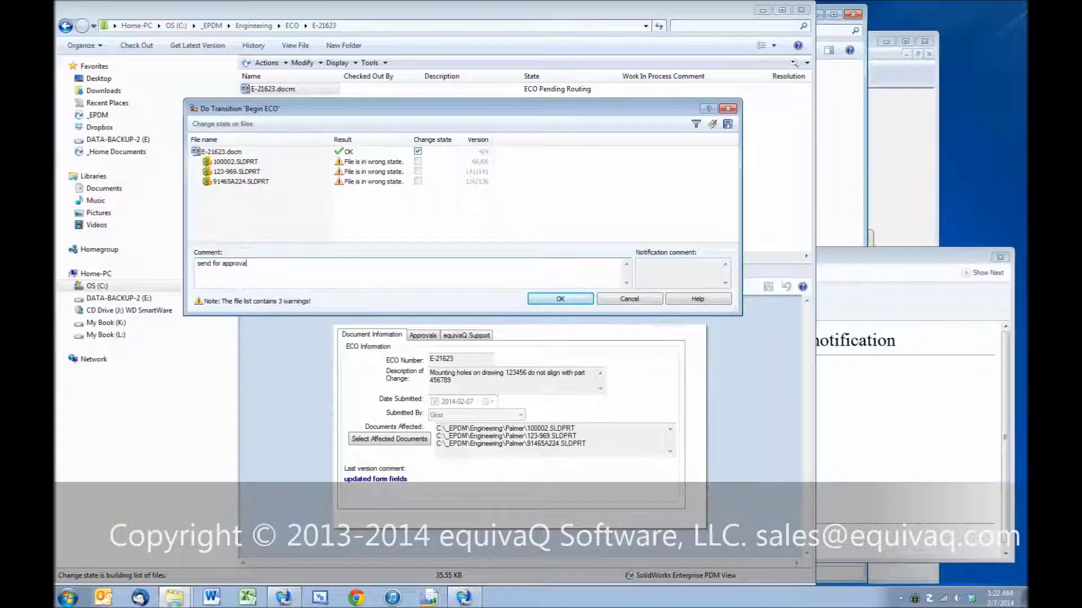
text(as)
click(878, 86)
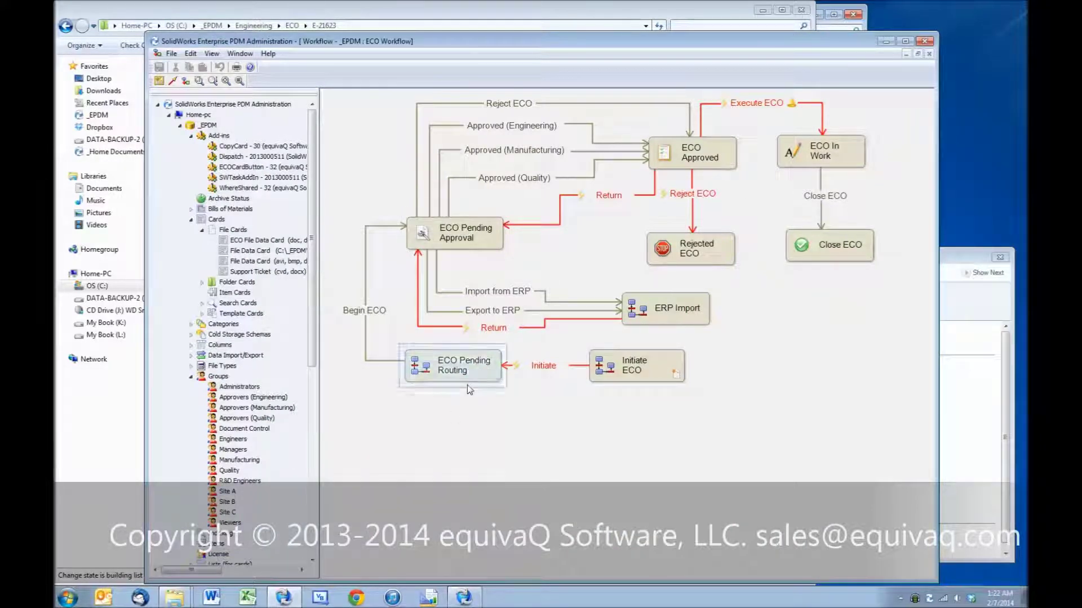
Step: Inspect the ECO Pending Approval state and the Engineering, Manufacturing and Quality Approved transitions
click(463, 239)
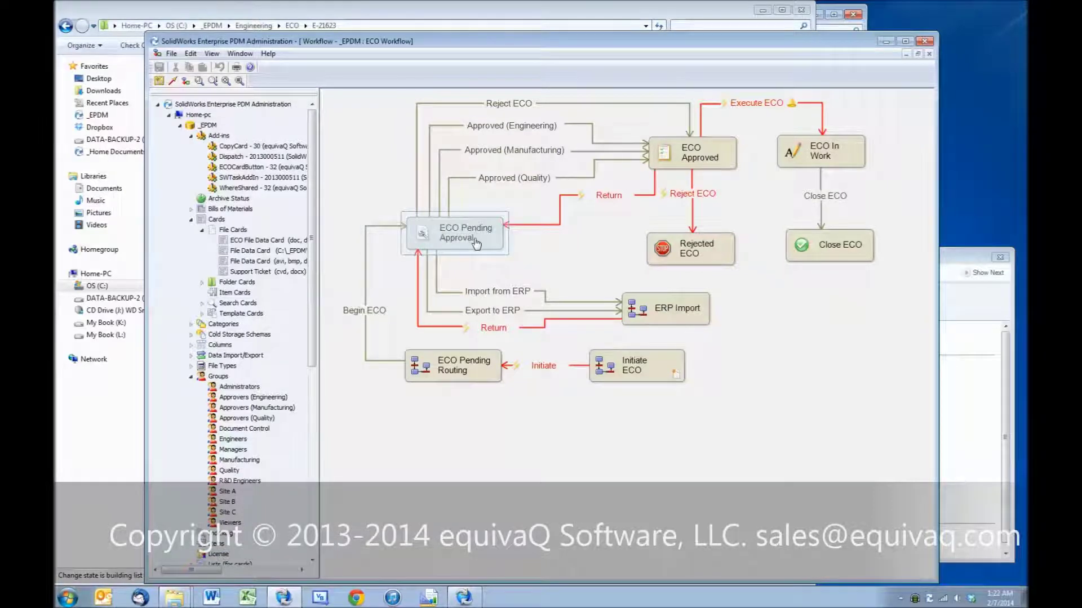
click(445, 290)
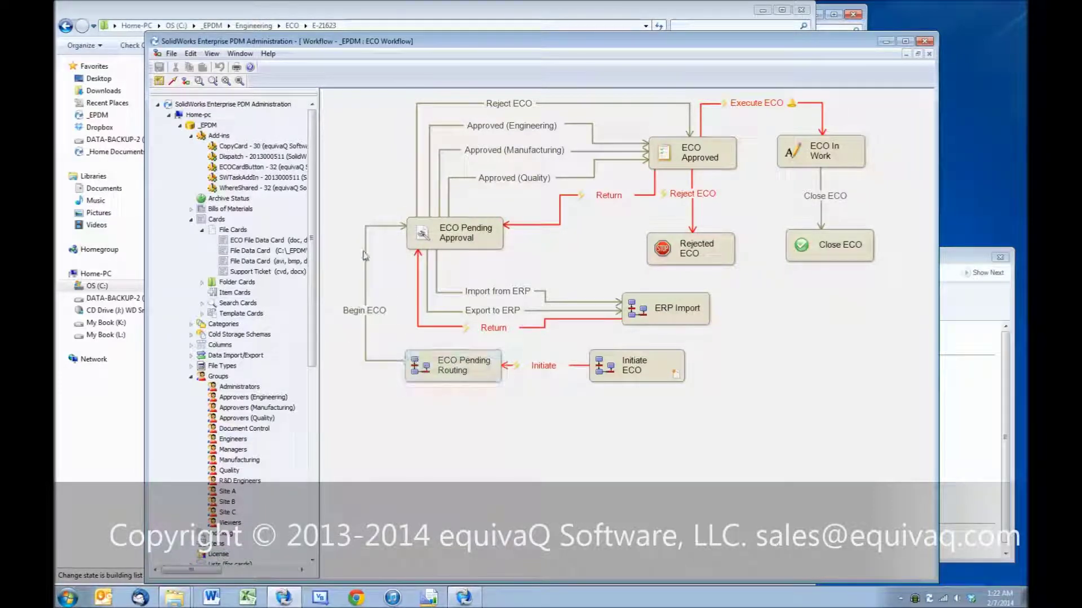
click(509, 184)
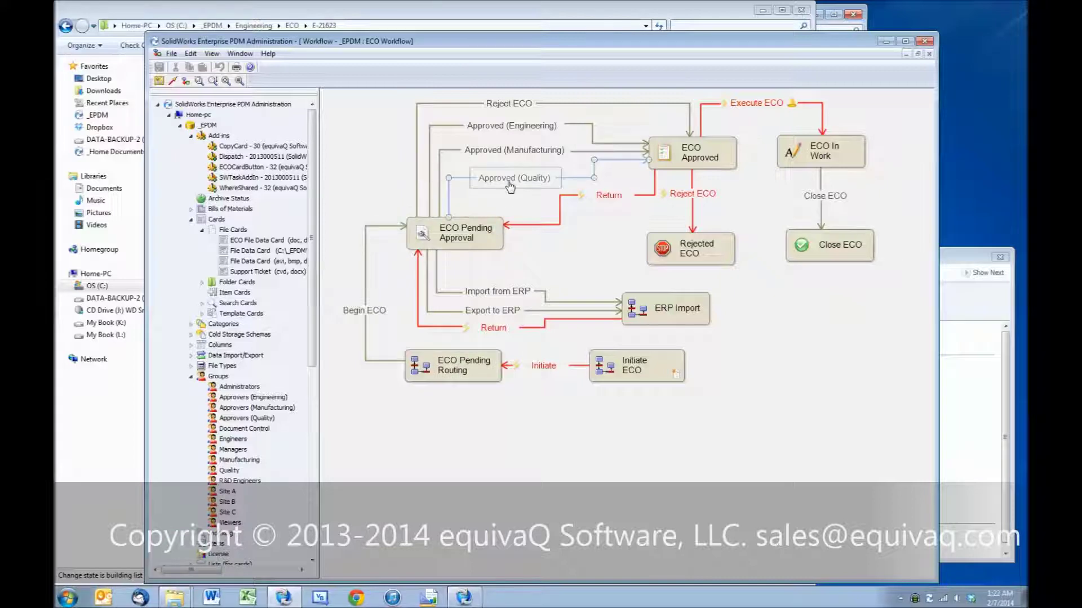
click(510, 151)
click(515, 127)
Step: Confirm the Begin ECO transition, moving E-21623.docm into ECO Pending Approval
click(352, 311)
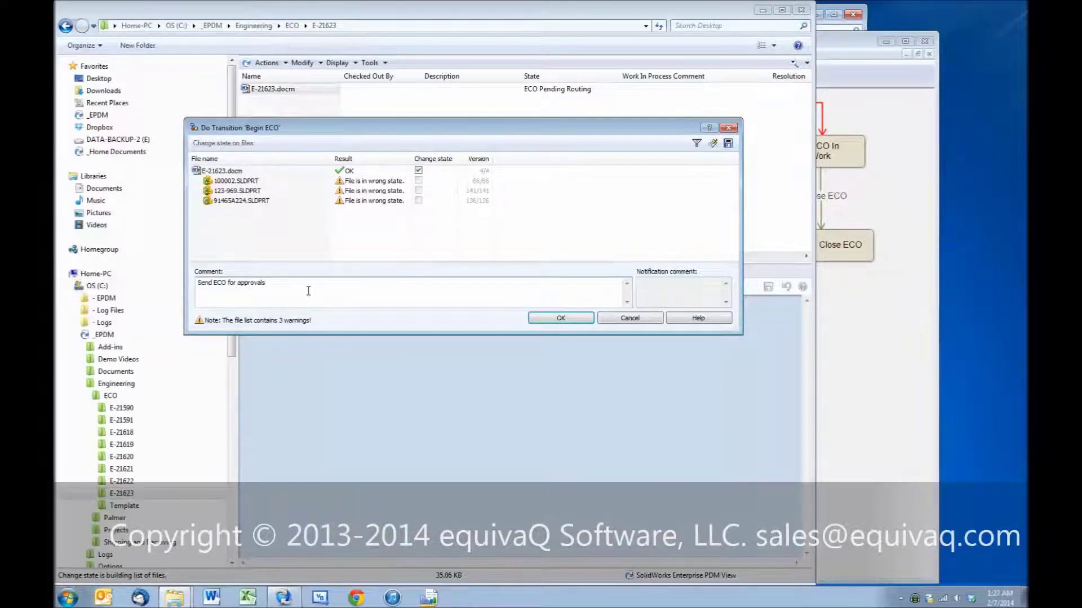
click(566, 318)
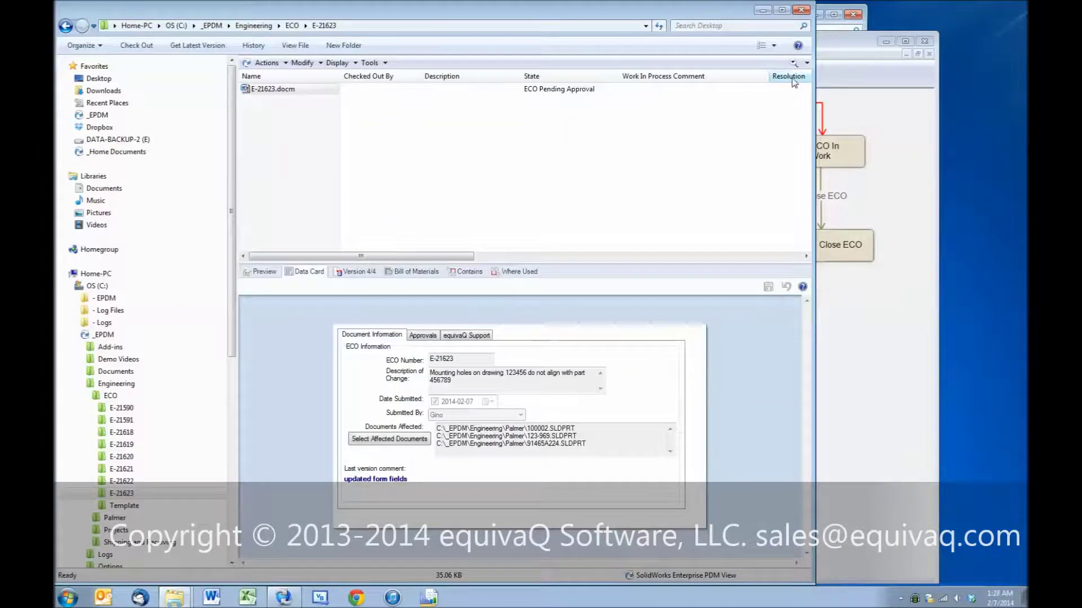
click(856, 65)
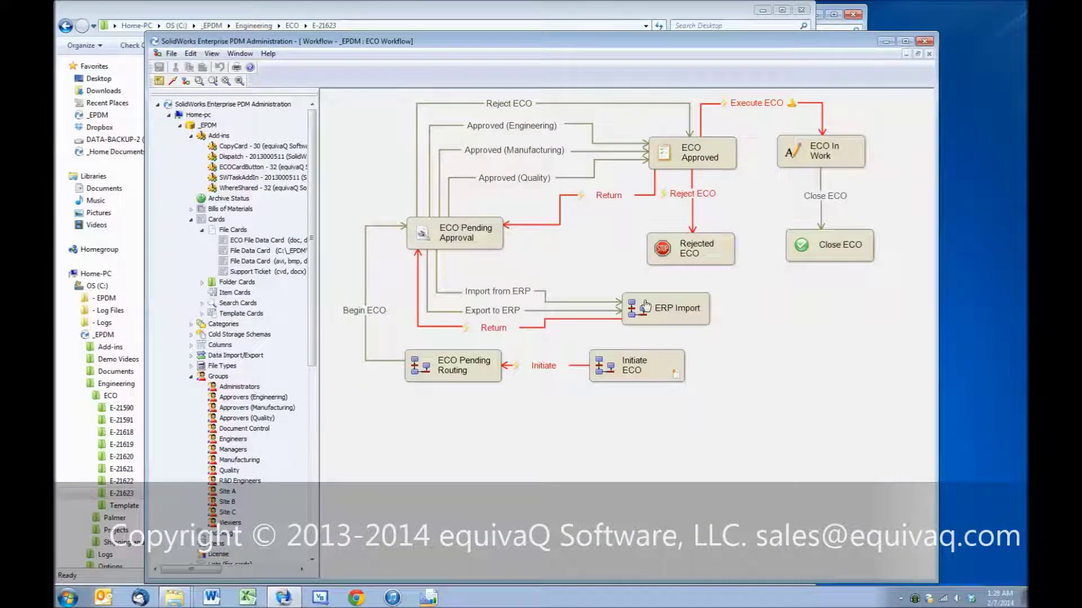
Step: Log in to the _EPDM vault as user 'admin' and open the new notification
right_click(929, 602)
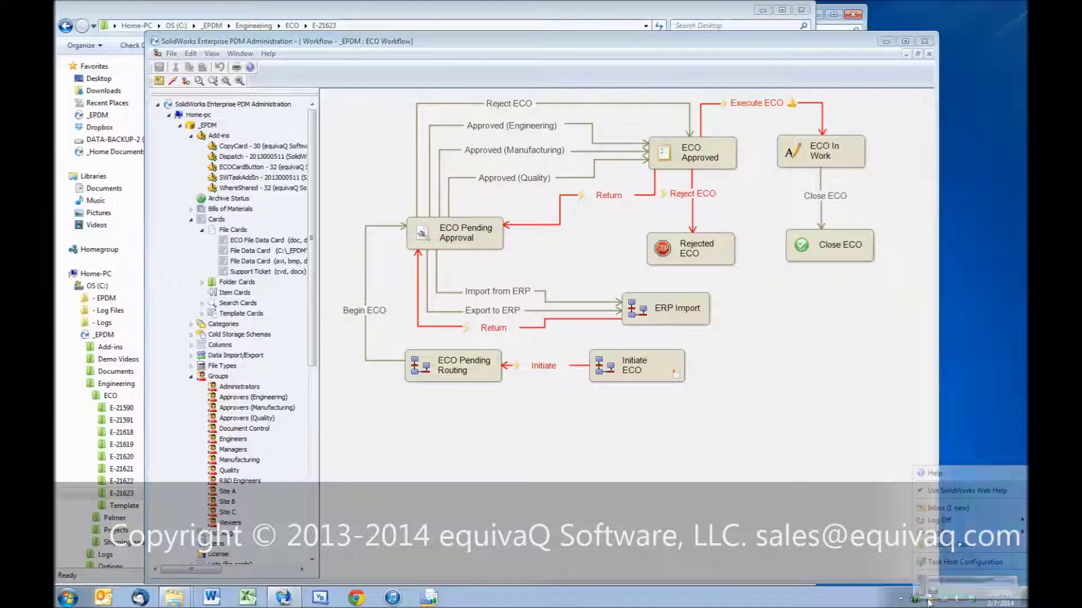
click(894, 524)
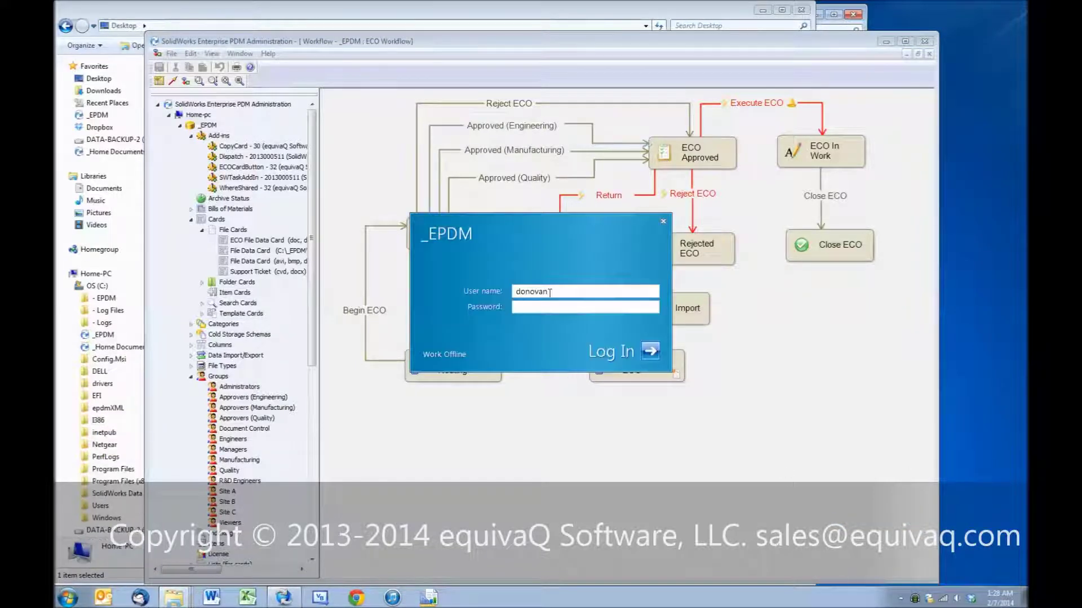
key(shift+Tab)
key(BackSpace)
text(admin)
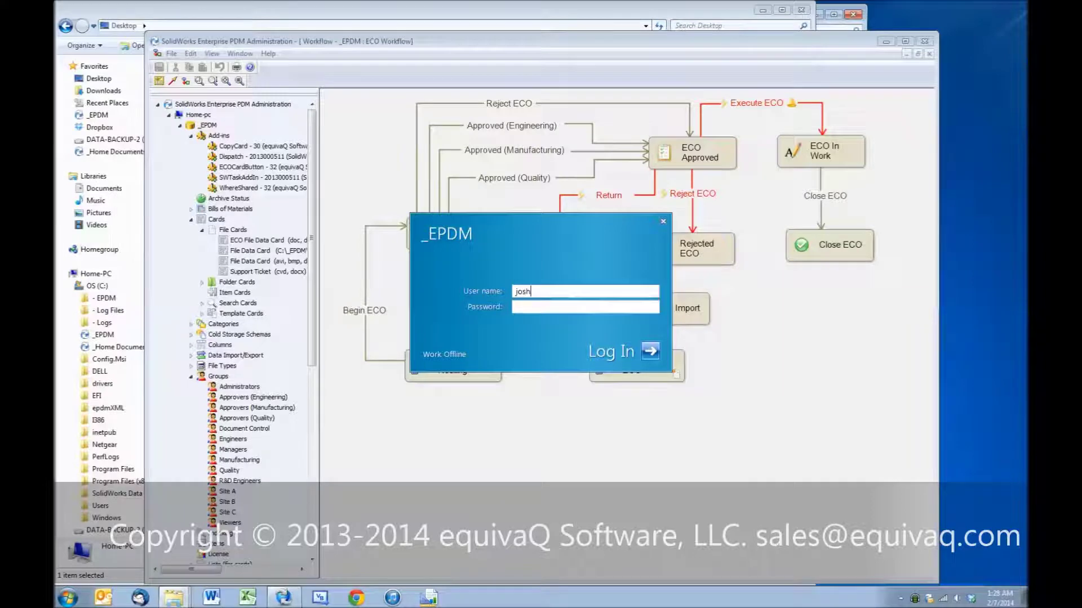
key(Return)
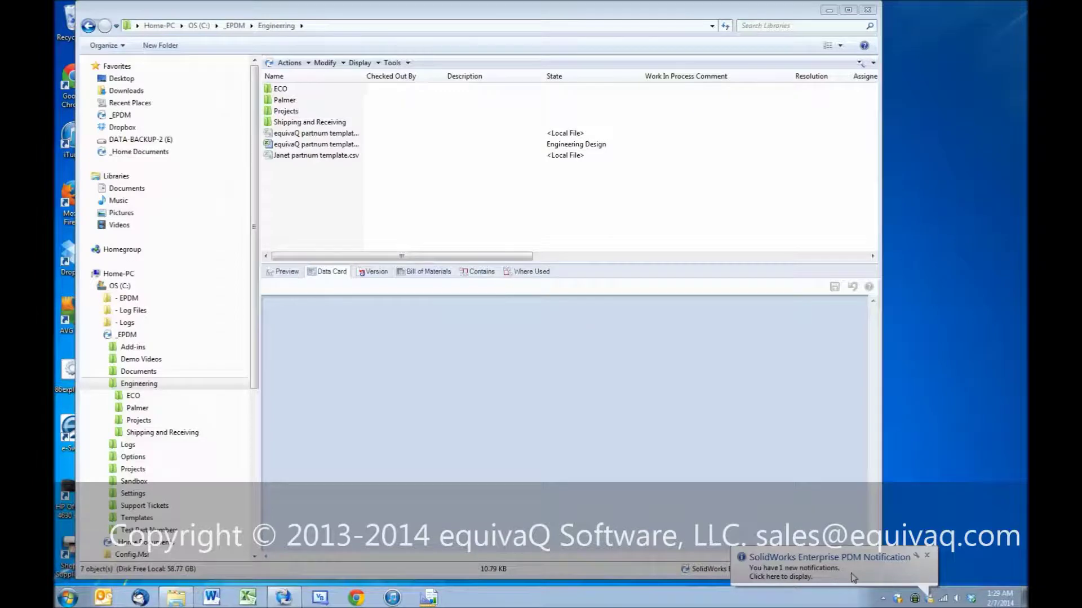
click(854, 578)
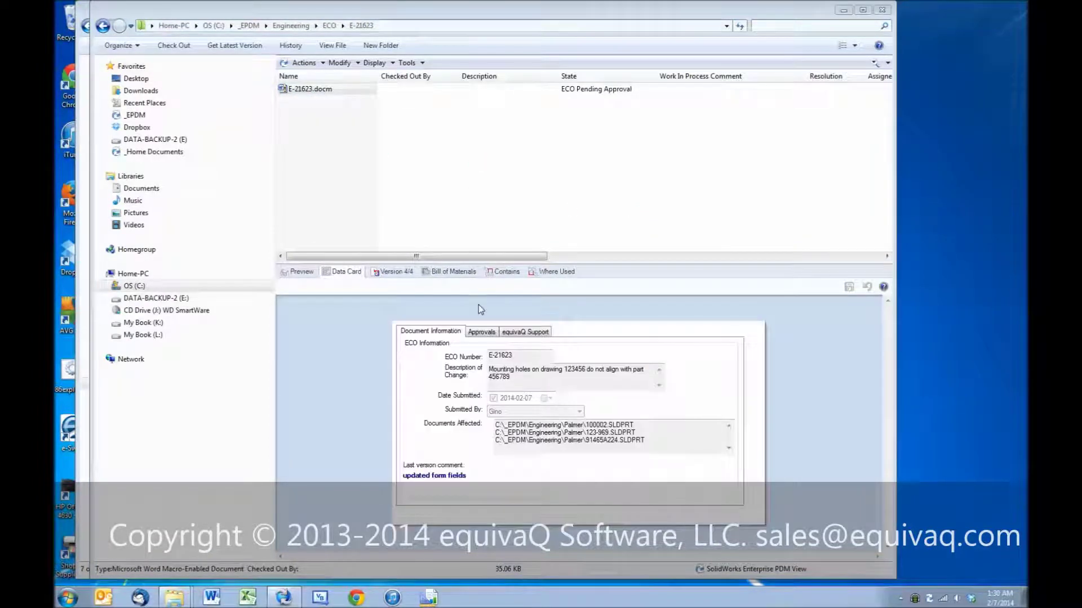
Step: List the files contained in E-21623 and select the 100002.SLDPRT part
click(497, 271)
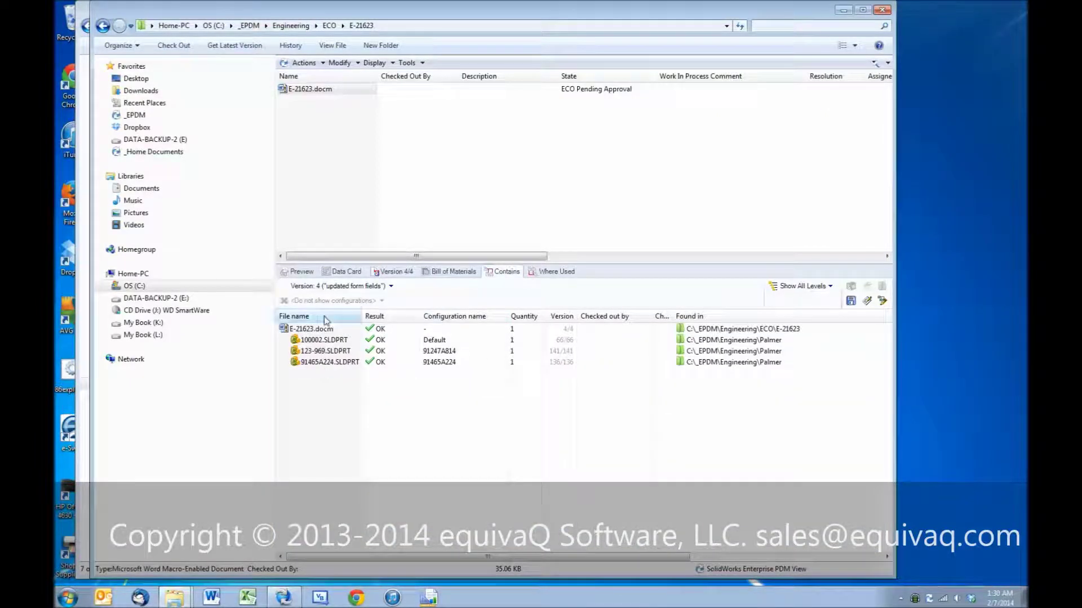
click(320, 342)
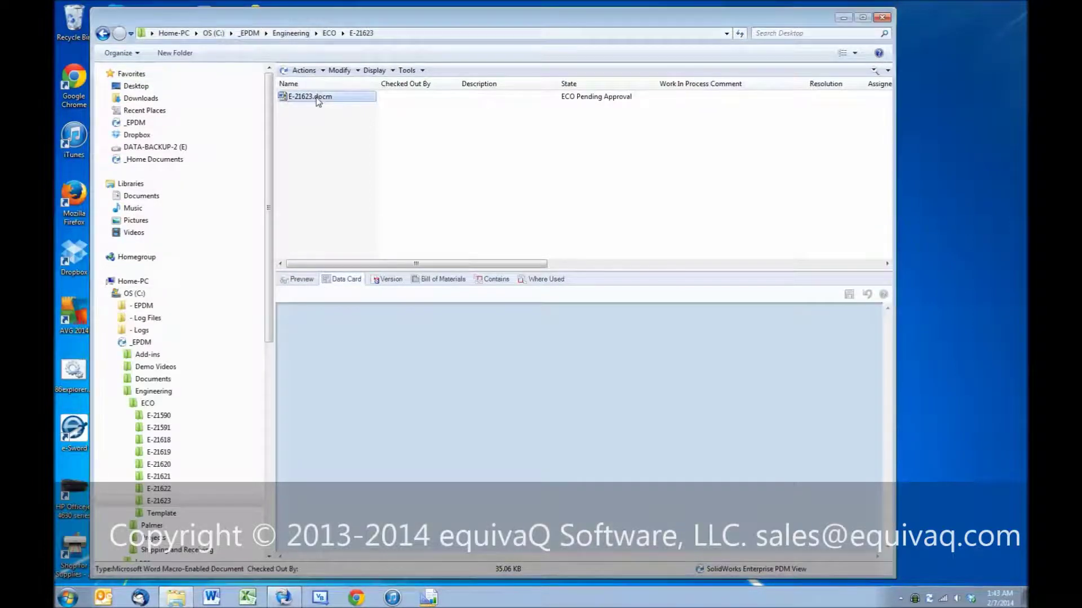
Step: Approve E-21623.docm for engineering and view the 2014-02-07 approval on its data card
right_click(319, 100)
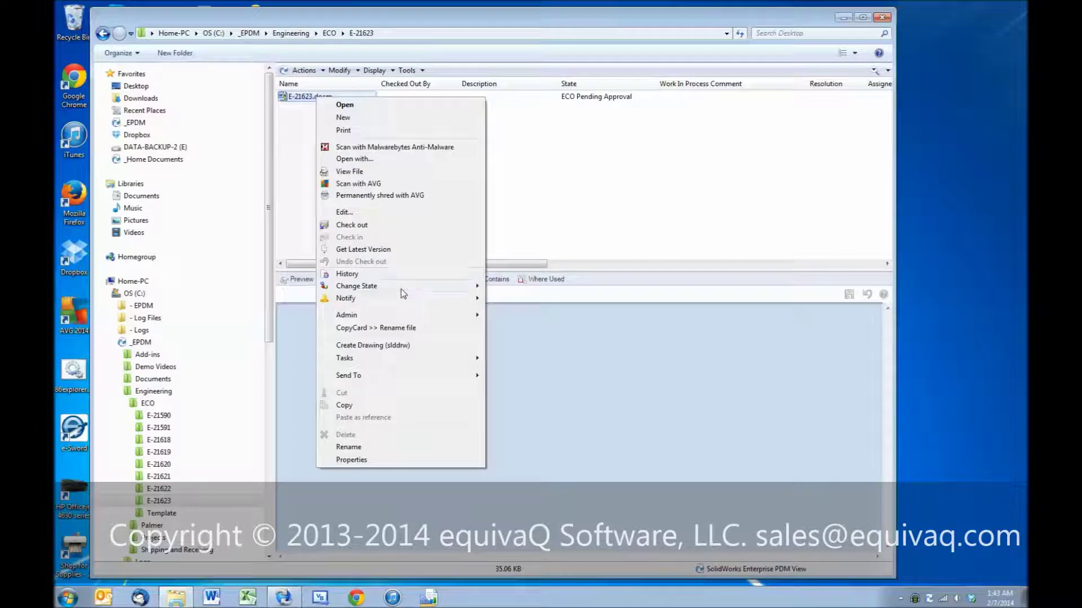
mouse_move(404, 294)
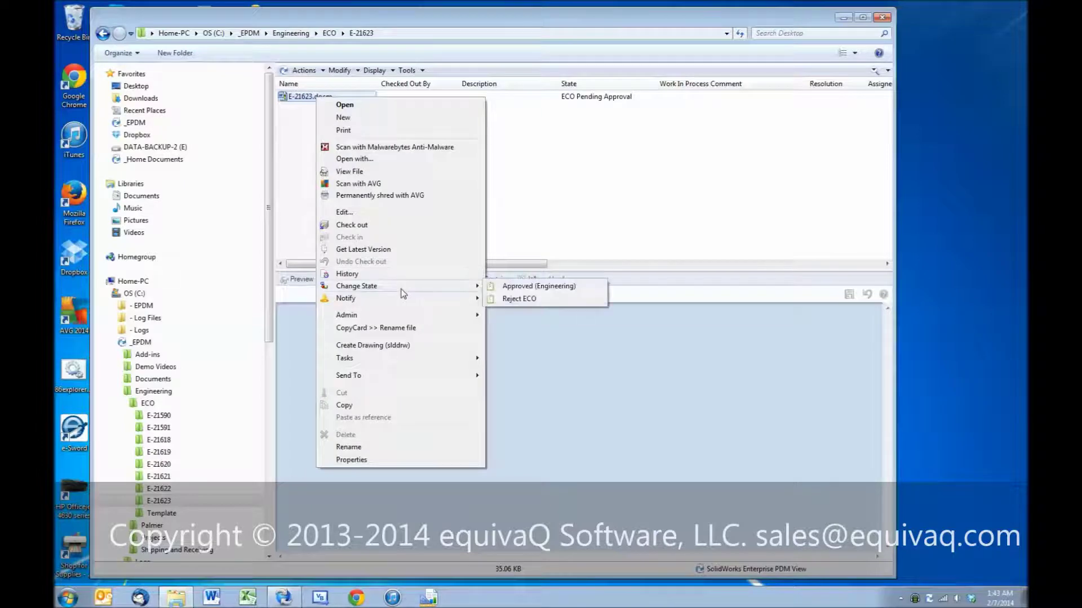
click(562, 287)
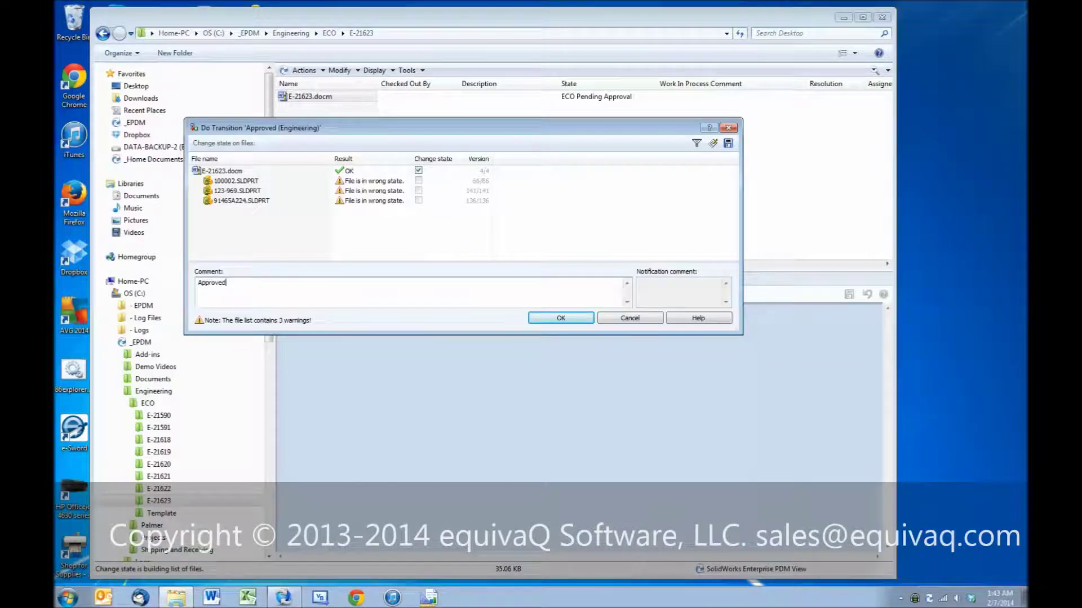
click(561, 319)
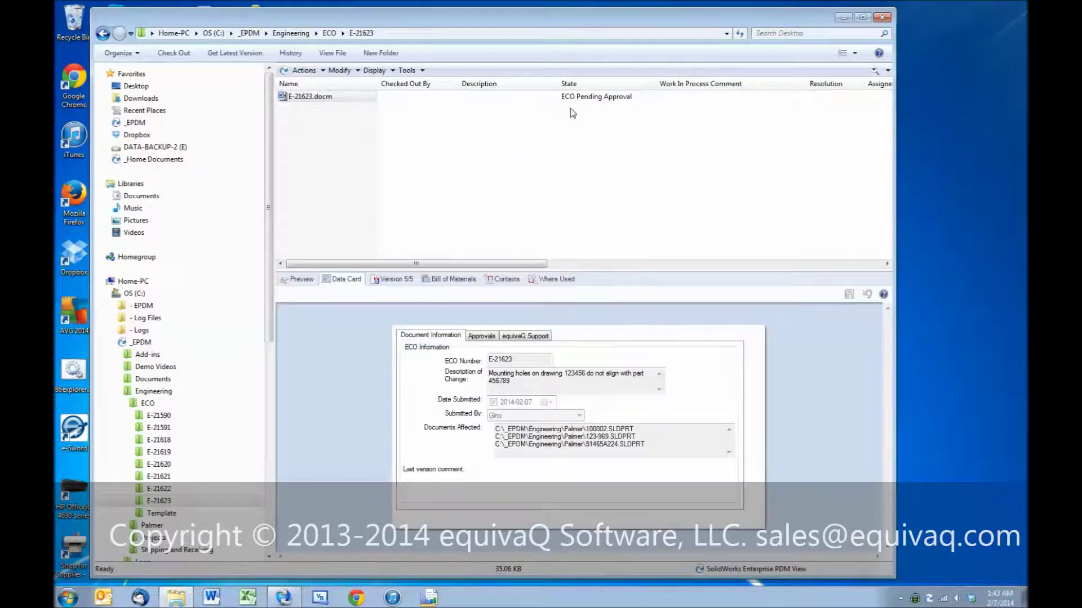
click(482, 338)
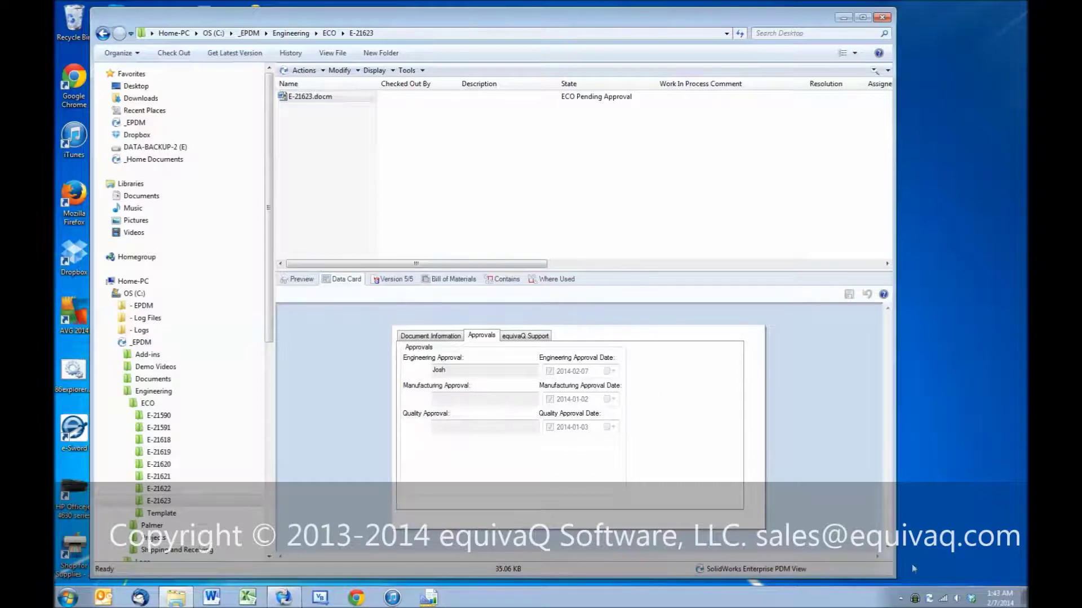
Step: Log off the vault and log back in as another user
right_click(932, 602)
mouse_move(937, 529)
click(881, 524)
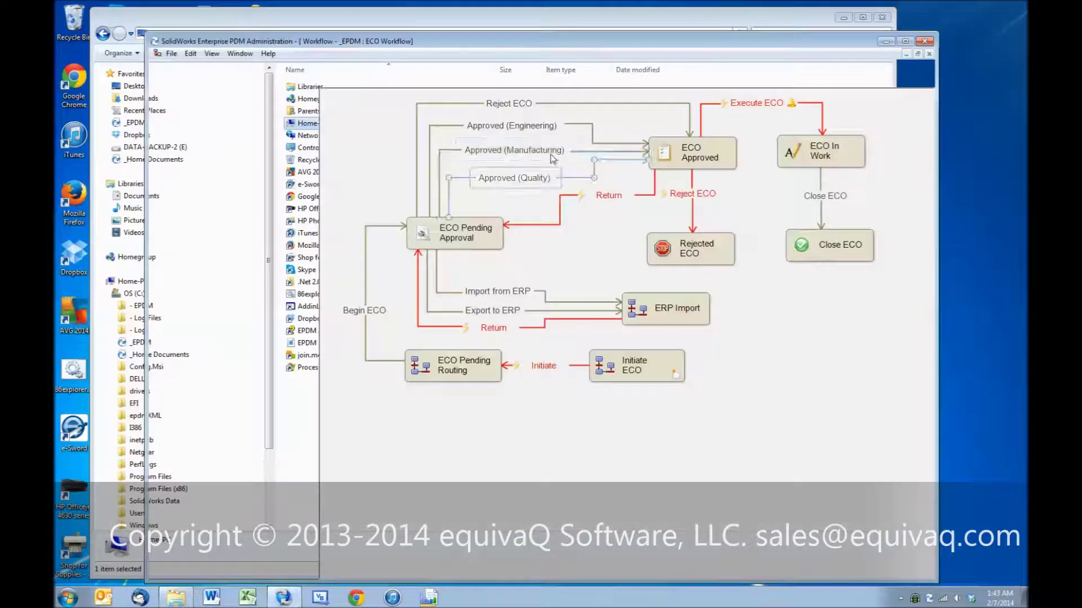
click(515, 151)
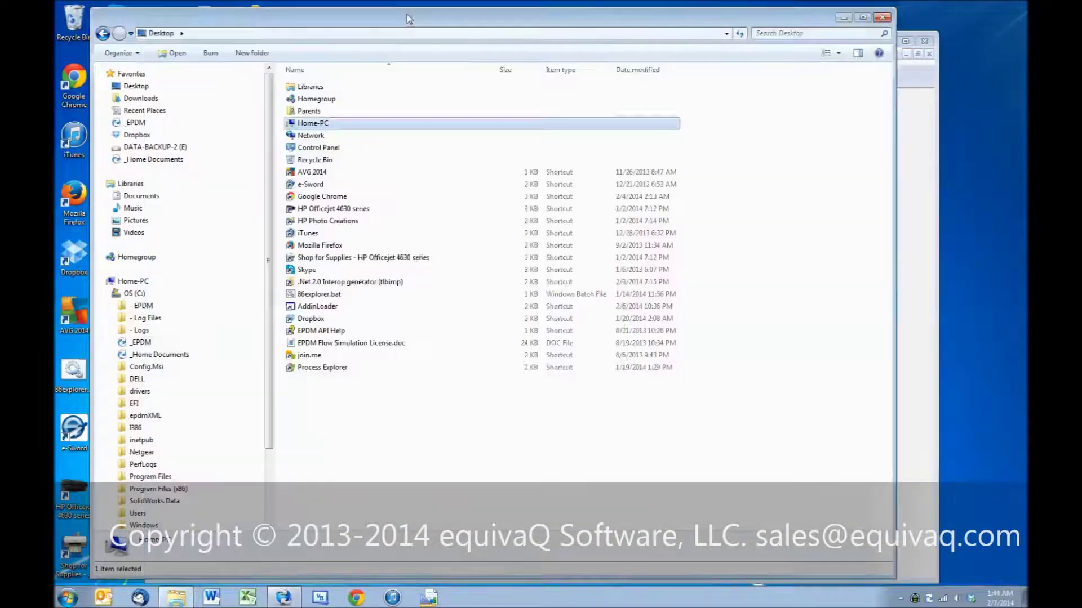
key(Return)
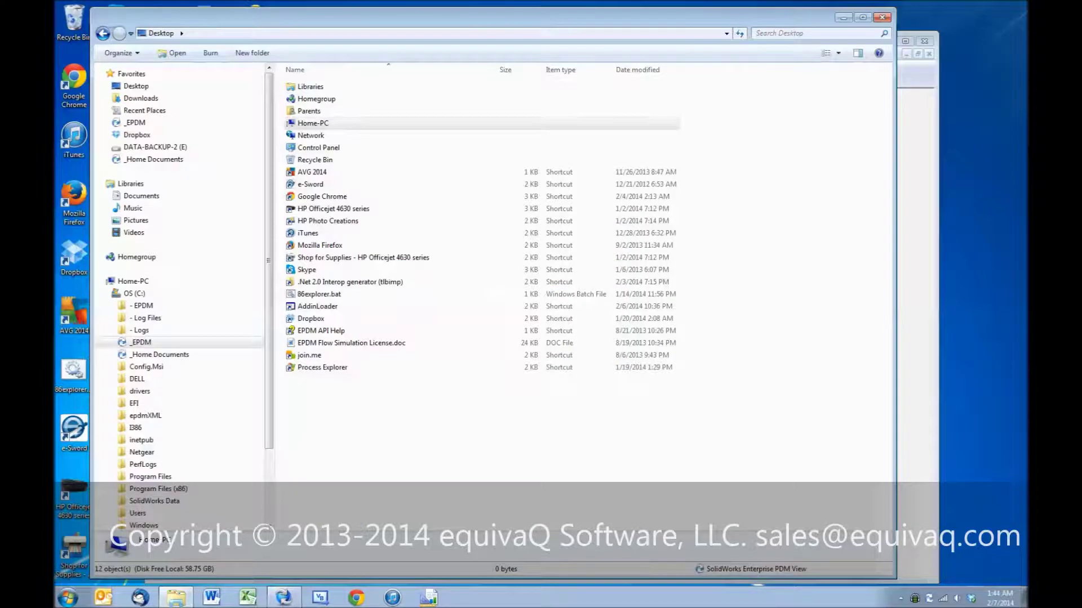
Step: Browse _EPDM > Engineering > ECO > E-21623 and select E-21623.docm
click(114, 343)
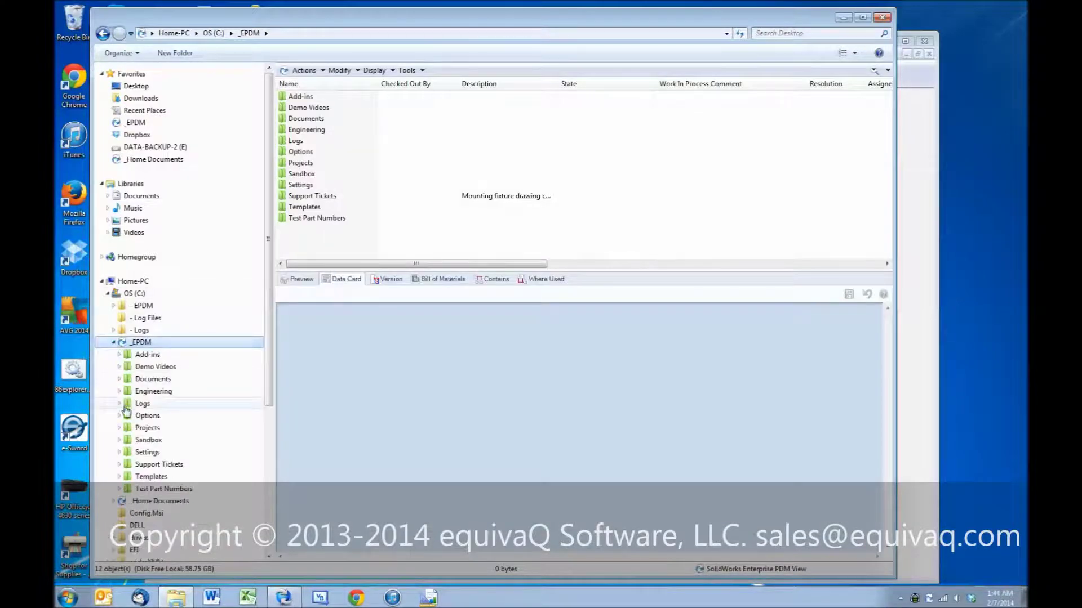
click(120, 391)
click(125, 403)
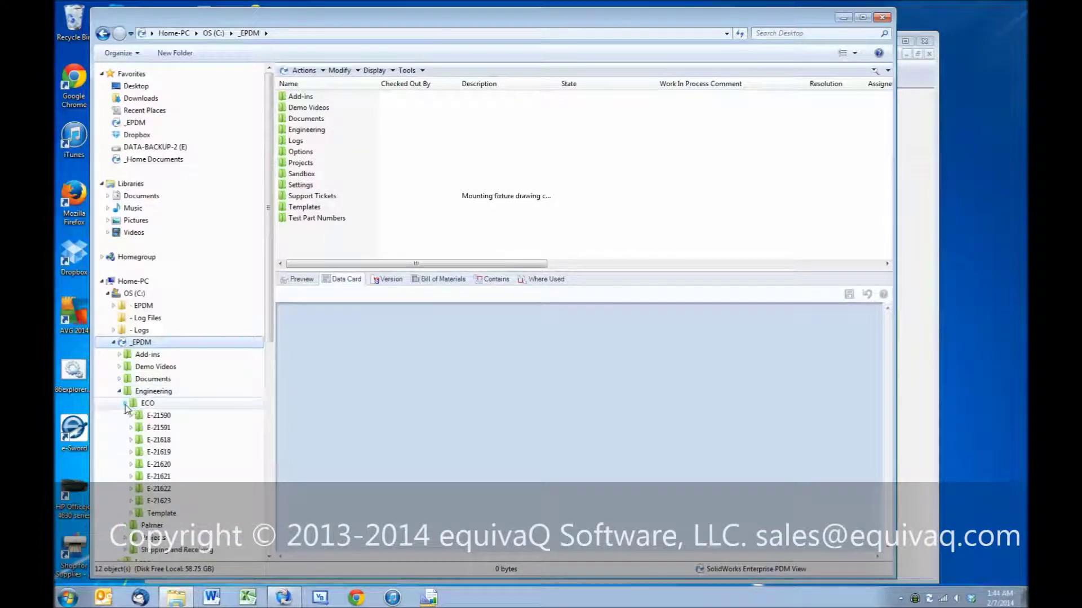
click(157, 501)
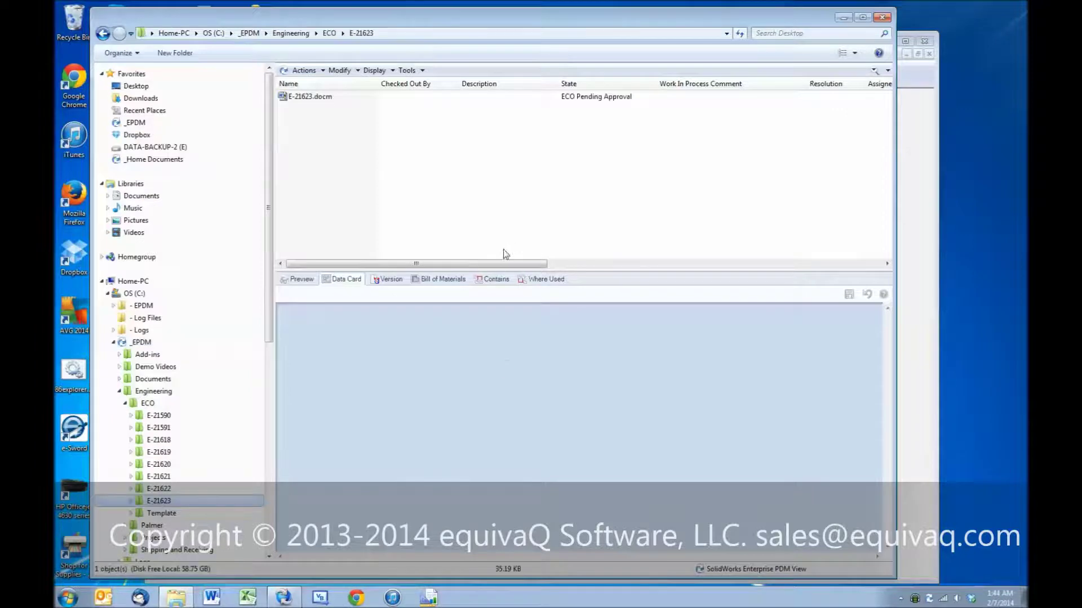
click(309, 97)
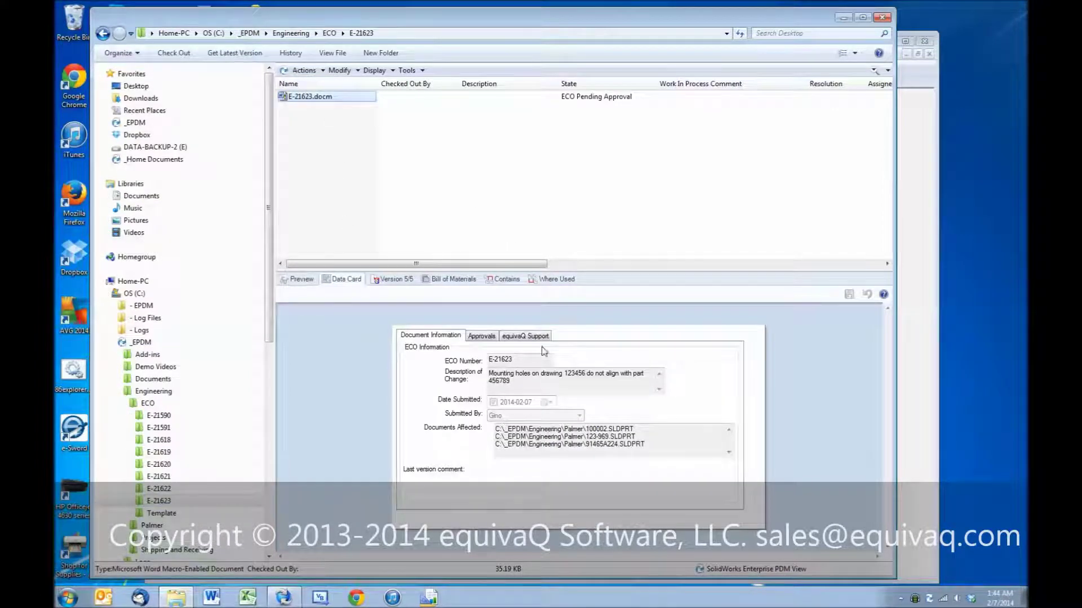
Step: Review E-21623.docm's contained parts, data card and approval fields
click(504, 279)
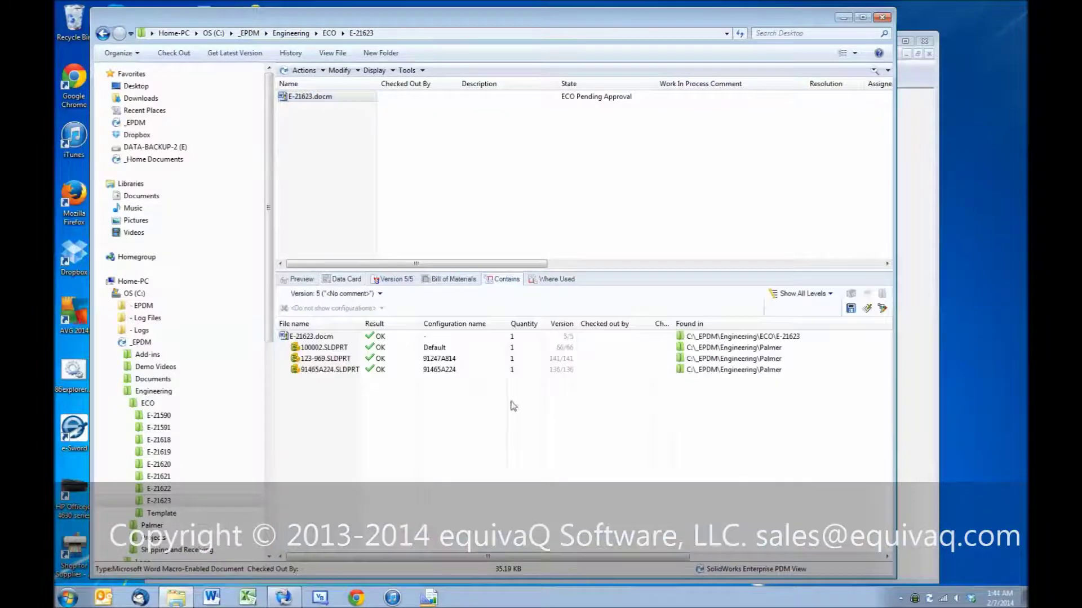
click(345, 279)
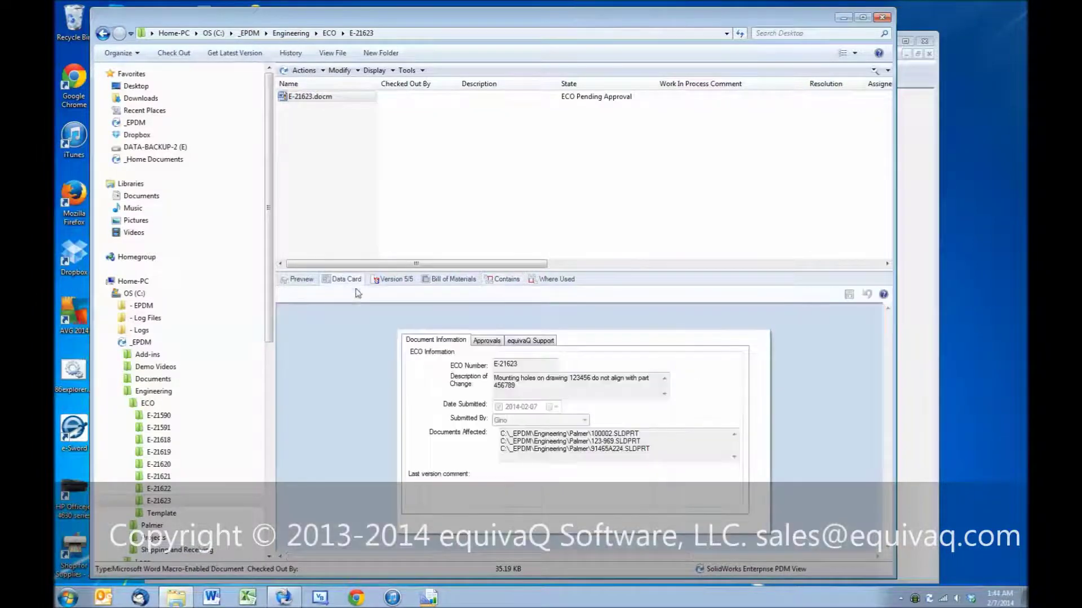
click(486, 340)
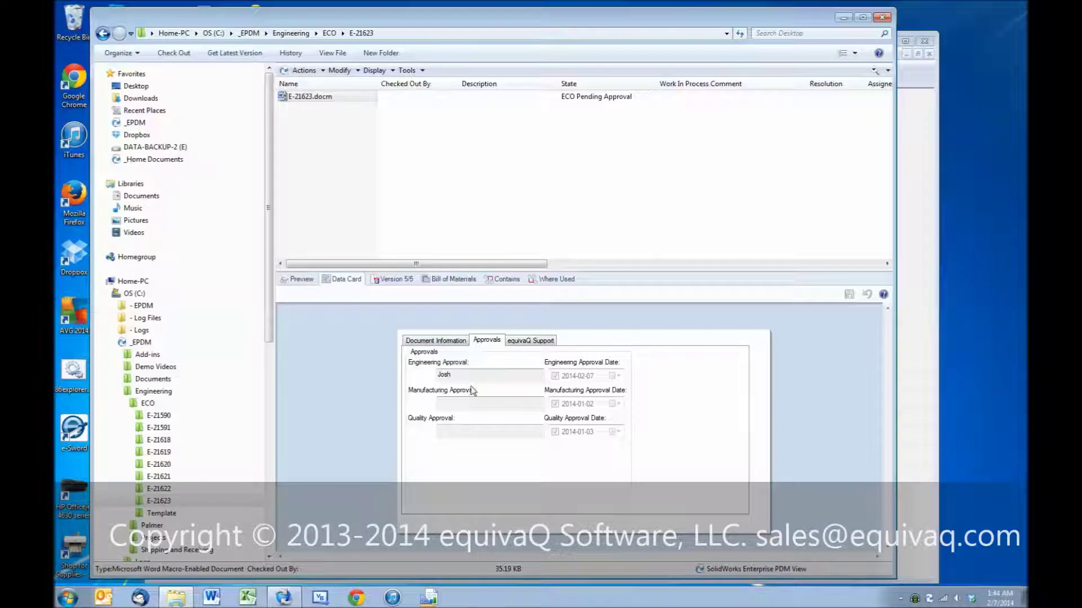
click(442, 341)
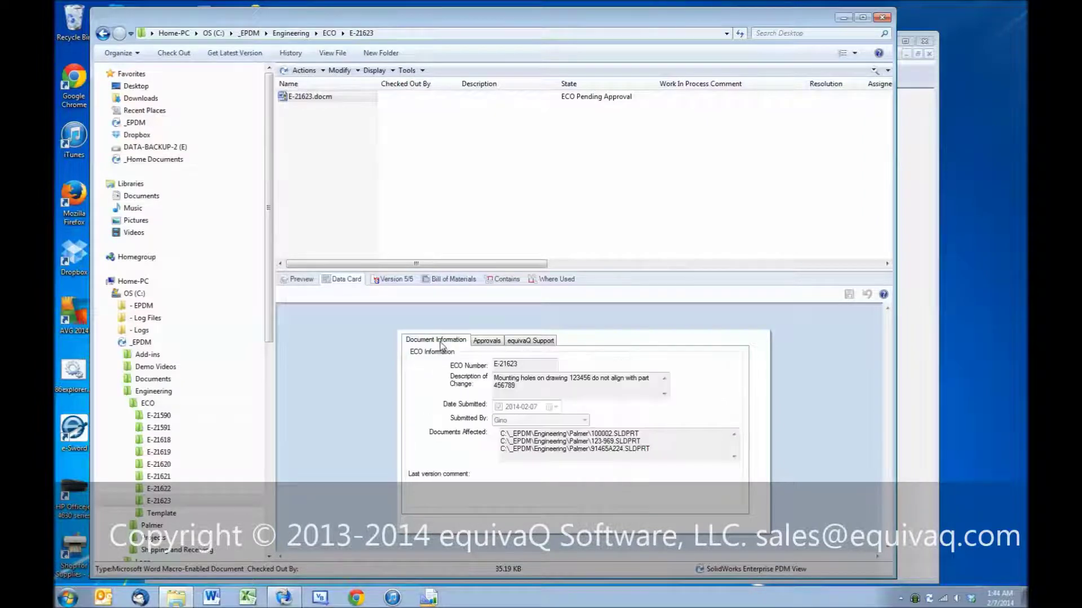
click(325, 99)
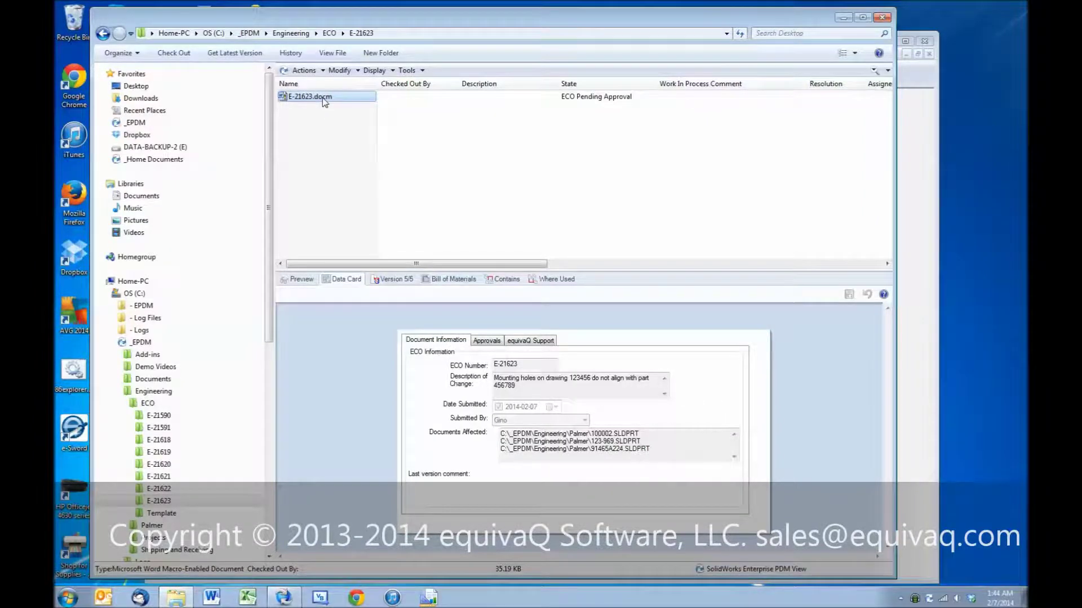
right_click(324, 101)
Step: Approve E-21623 for manufacturing, check its 2014-02-07 approval, then log off the vault
mouse_move(386, 288)
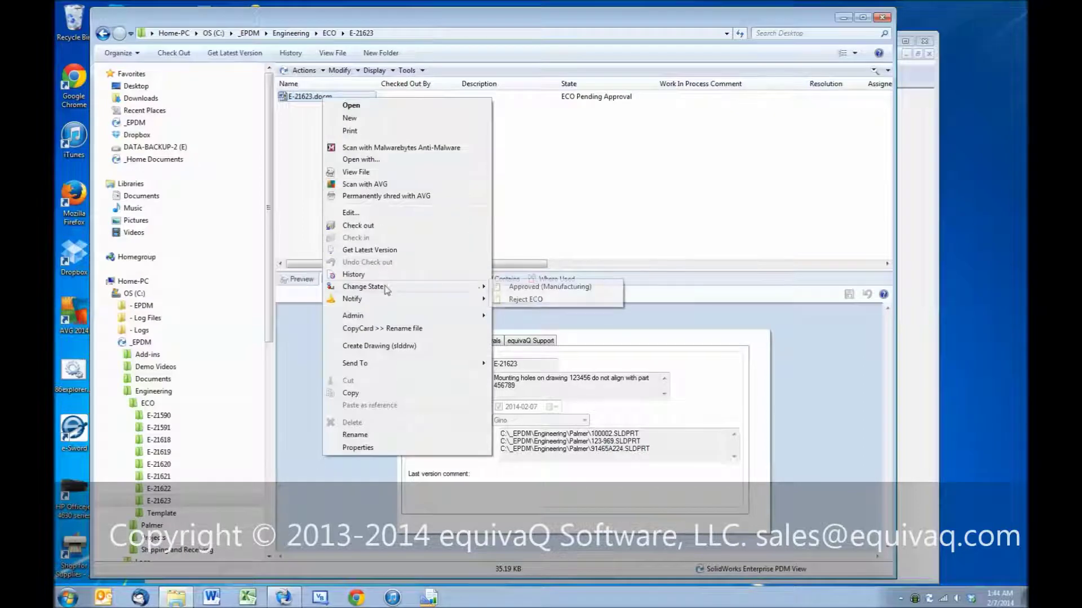
click(550, 287)
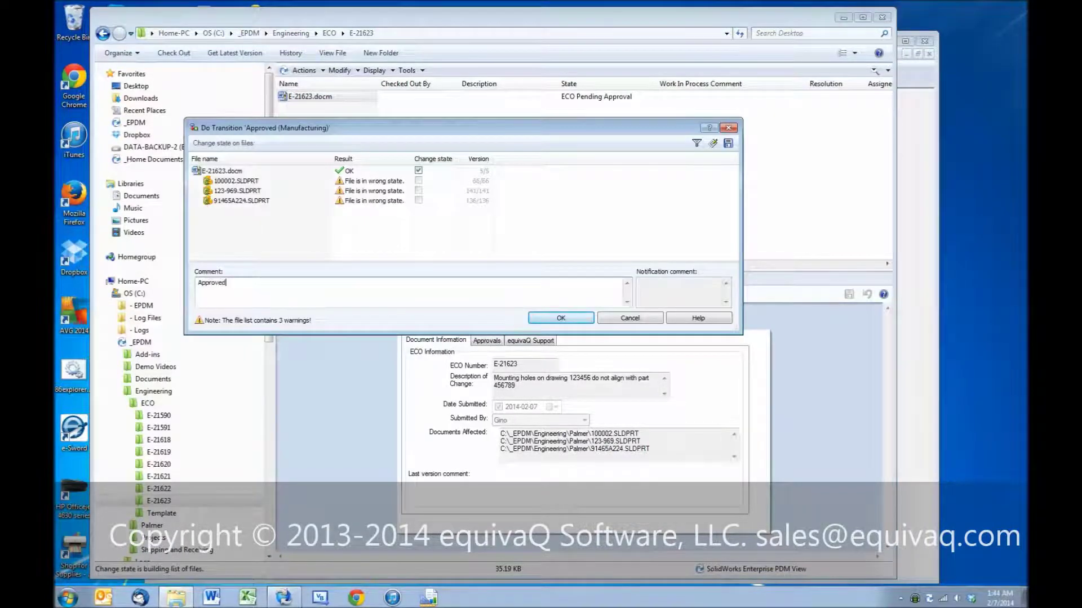
click(583, 318)
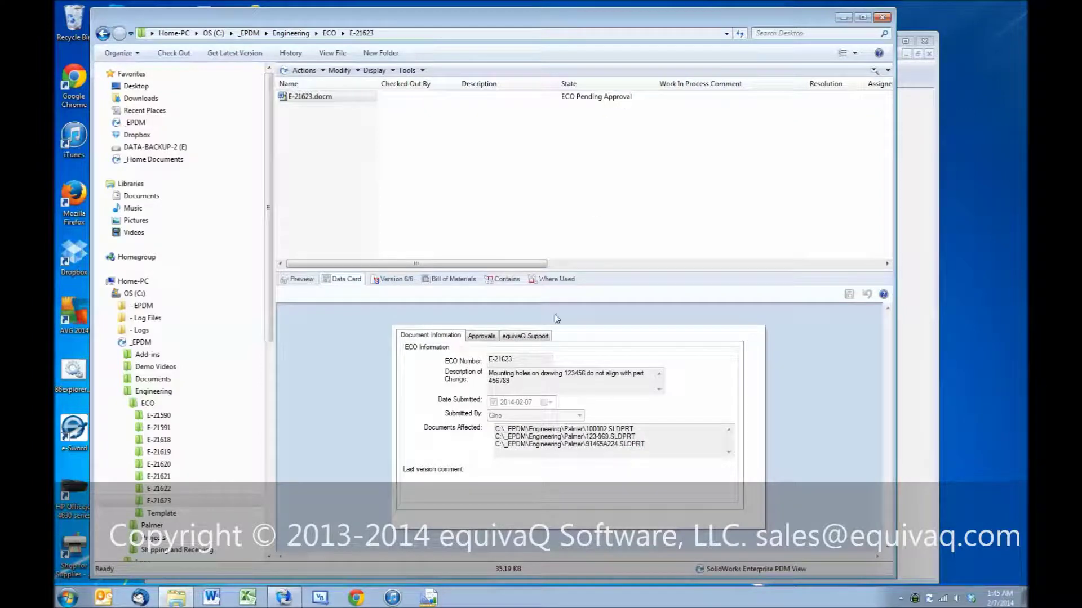
click(483, 337)
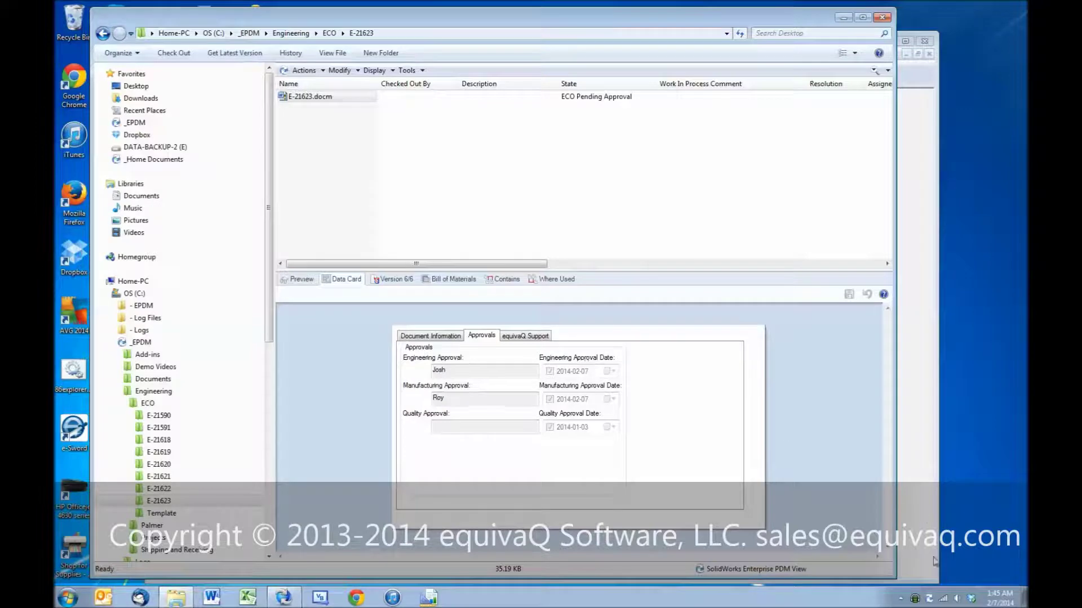
right_click(930, 600)
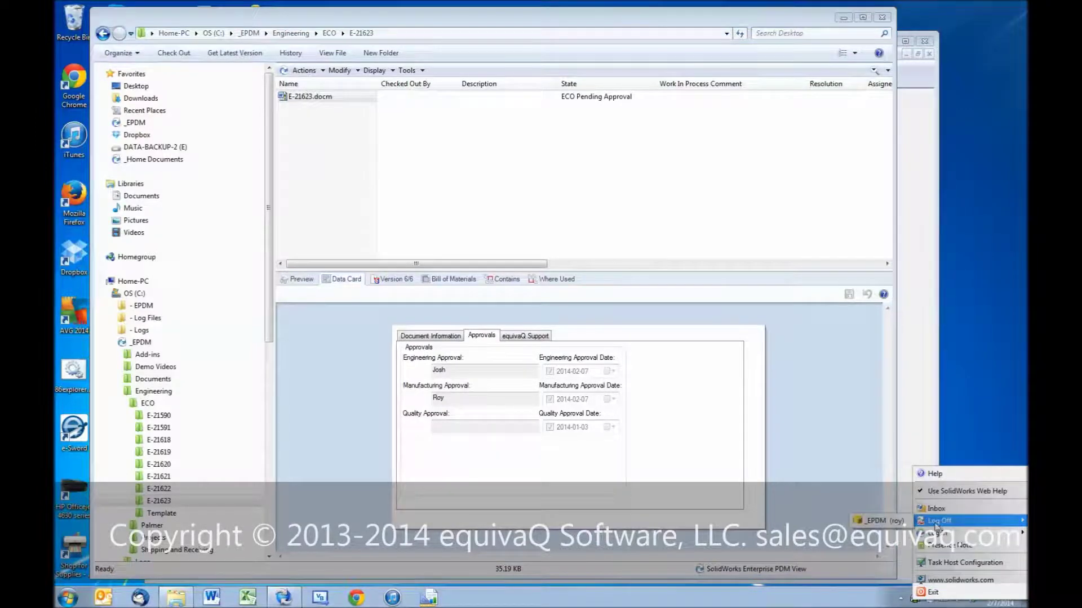
click(878, 521)
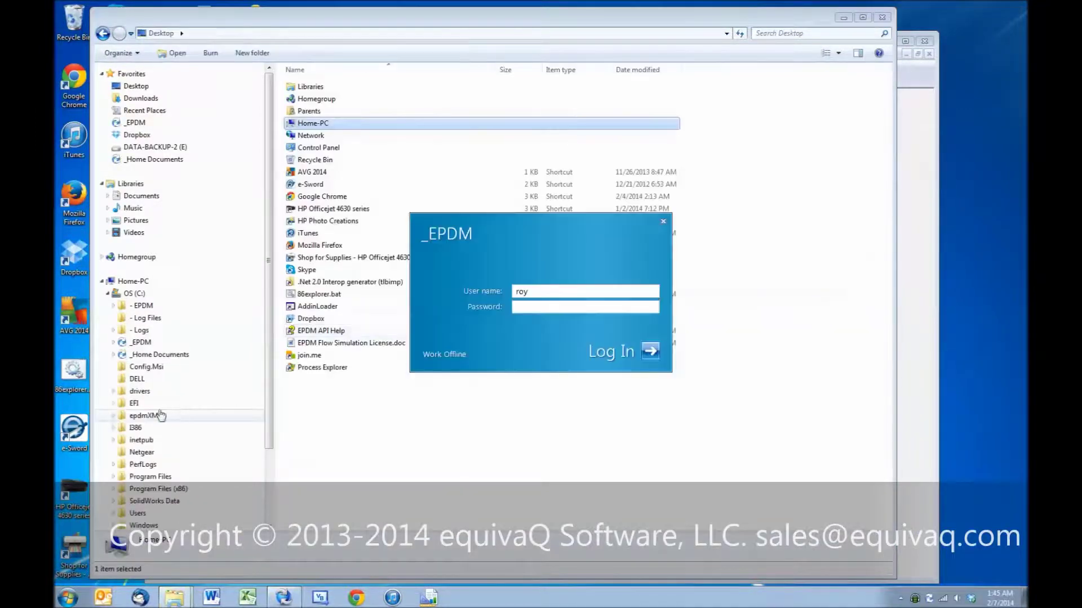
Step: Log back into the vault as the 'admin' user
key(shift+Tab)
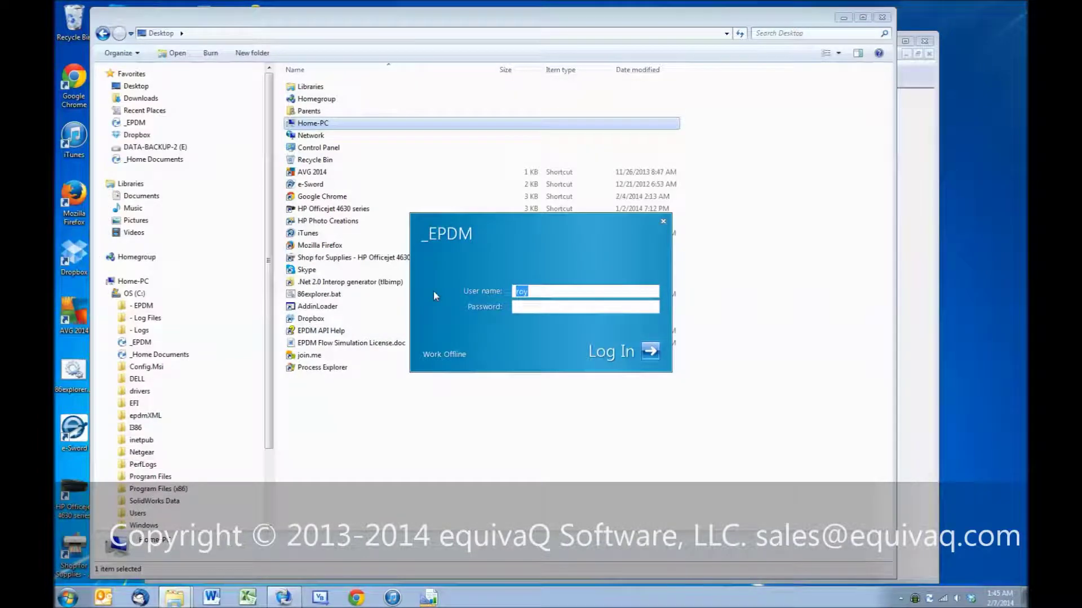
text(admin)
key(Return)
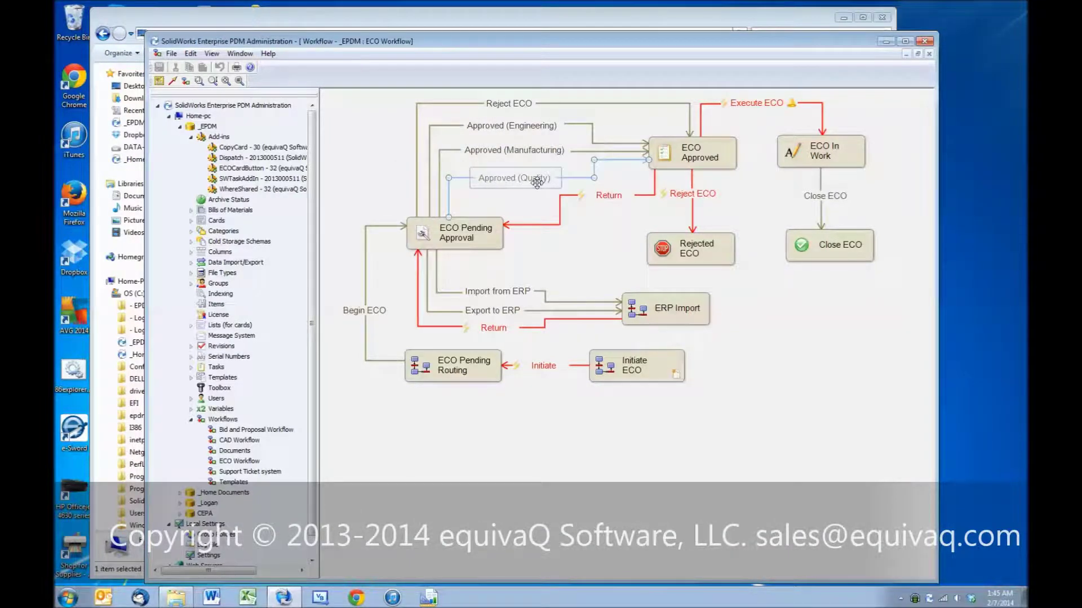
Step: Return to _EPDM > Engineering > ECO > E-21623 and select E-21623.docm
click(388, 16)
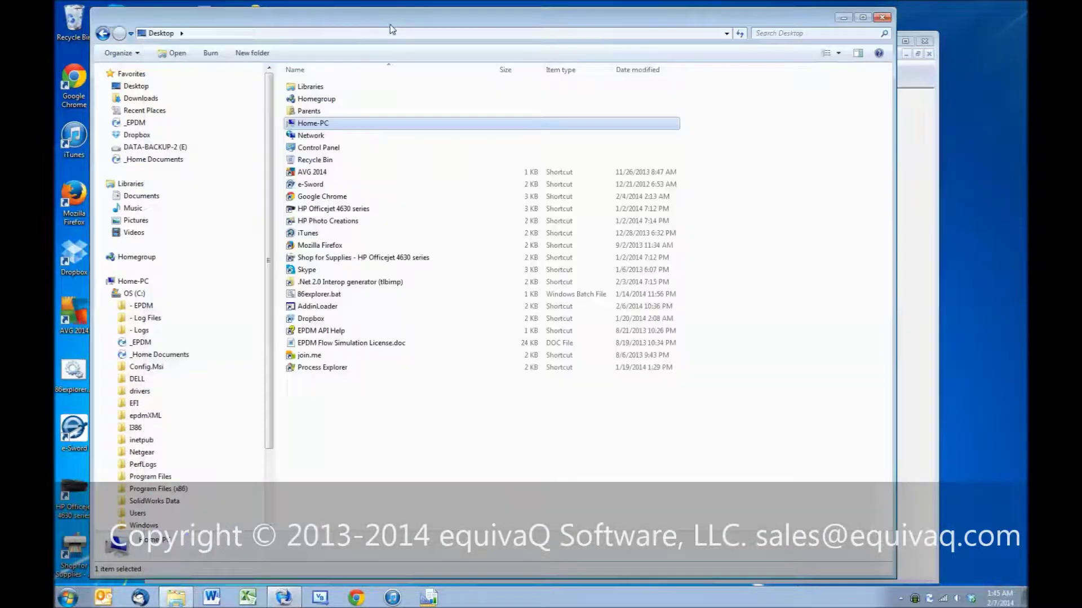
click(113, 342)
click(120, 391)
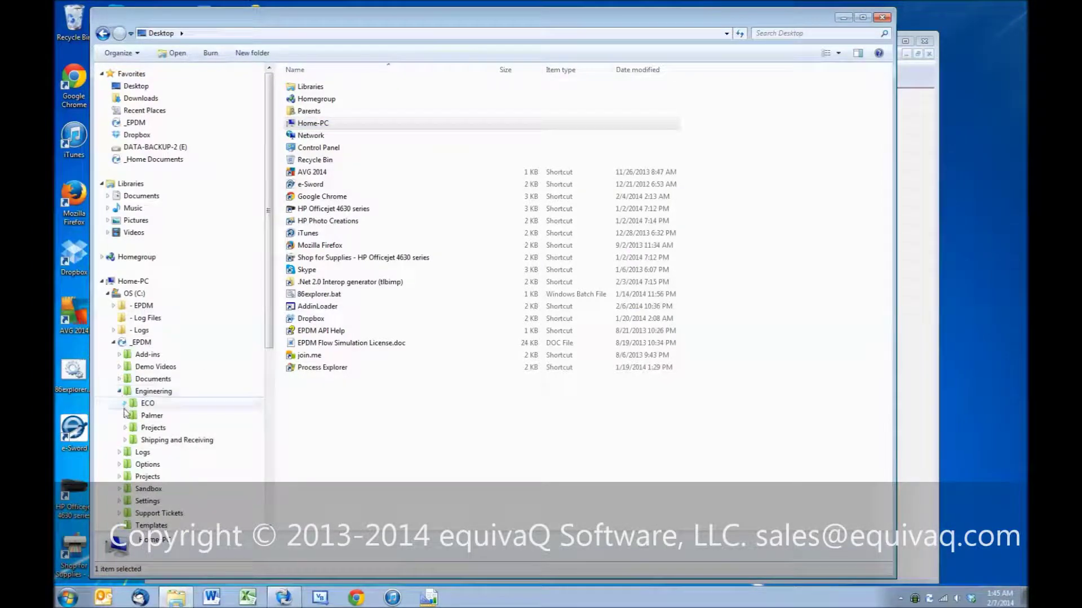
click(125, 404)
click(184, 501)
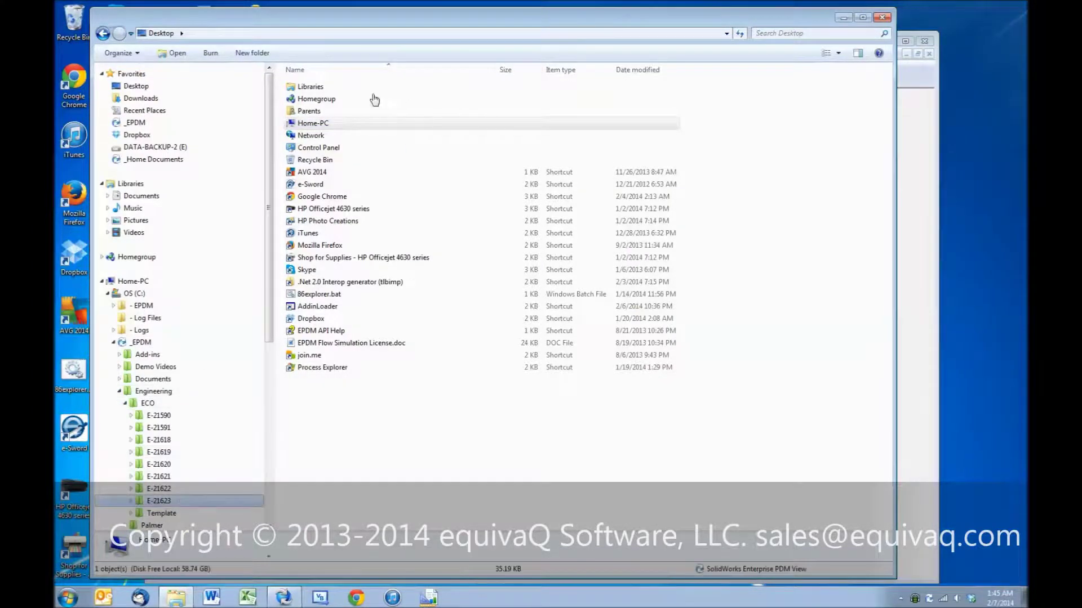
click(325, 98)
Step: Check E-21623.docm's three referenced part files, then switch back to its data card
right_click(325, 98)
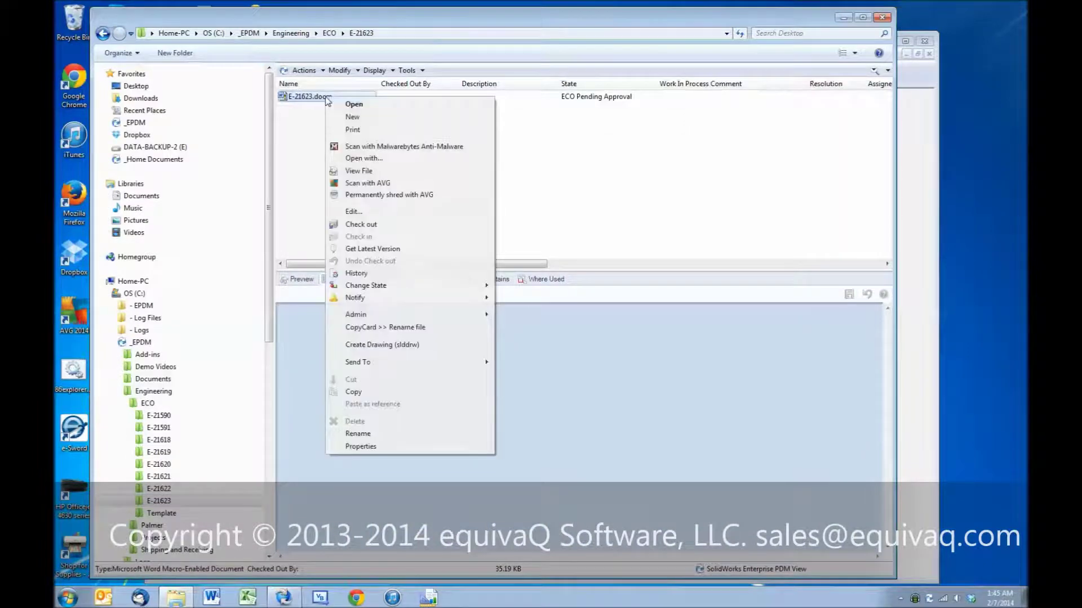
click(310, 109)
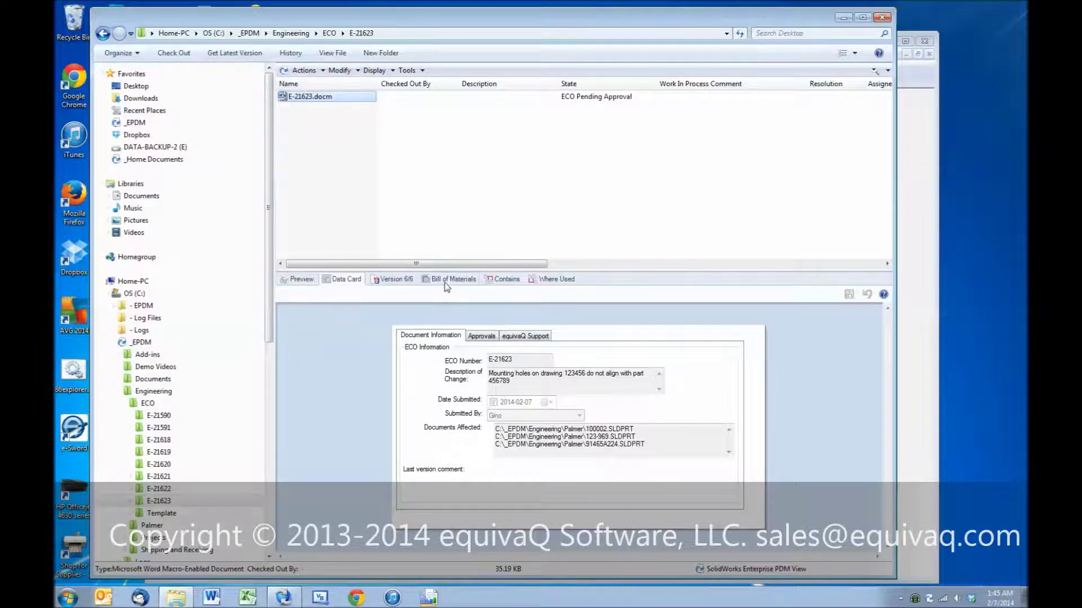
click(506, 279)
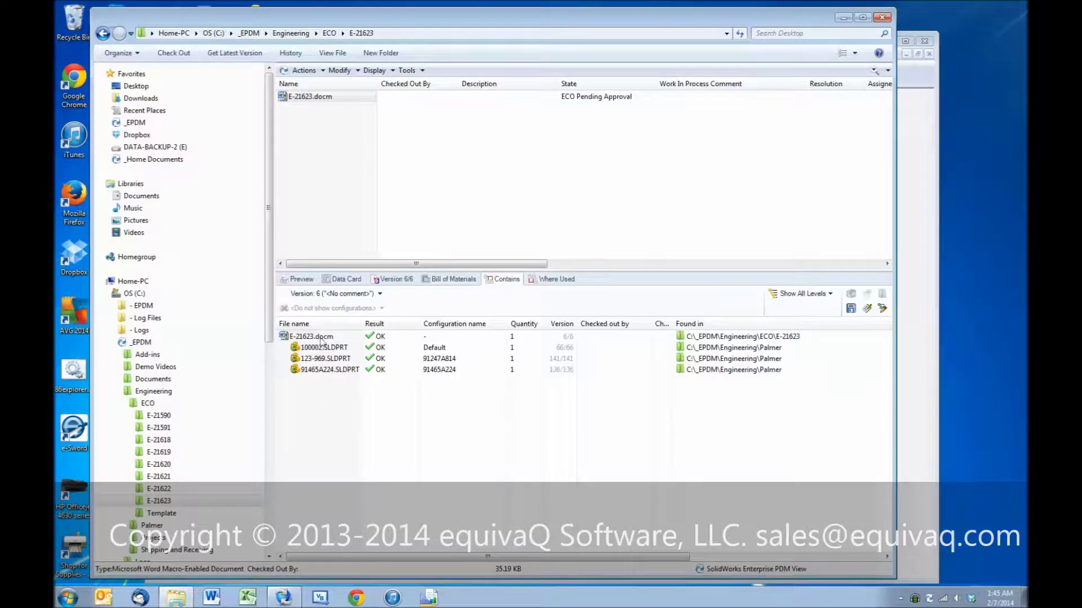
click(339, 281)
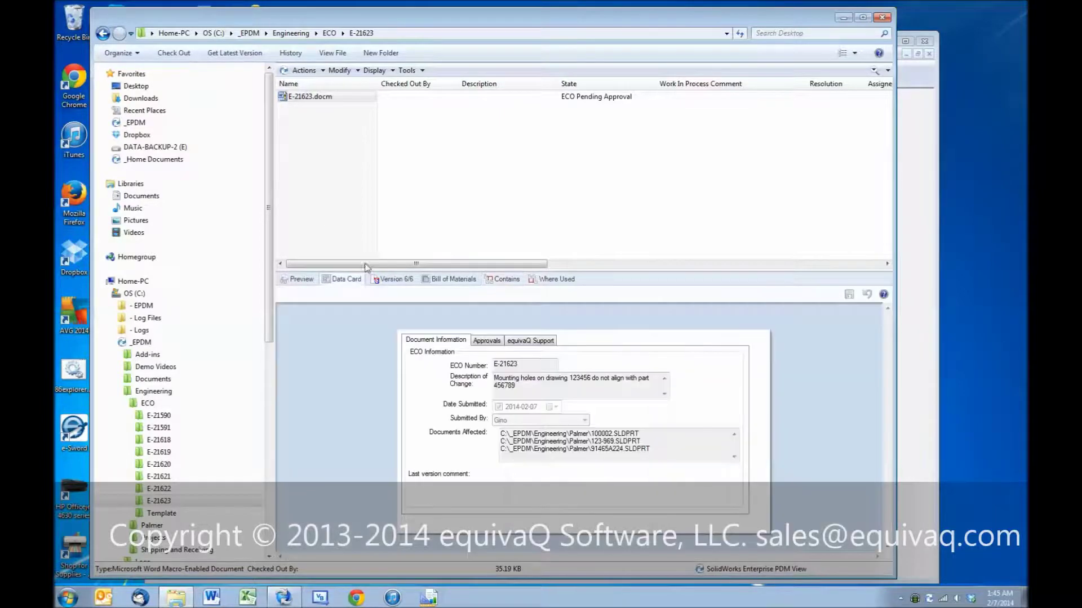
Step: Give E-21623.docm its quality approval, moving it to ECO In Work at version 7/7
right_click(317, 100)
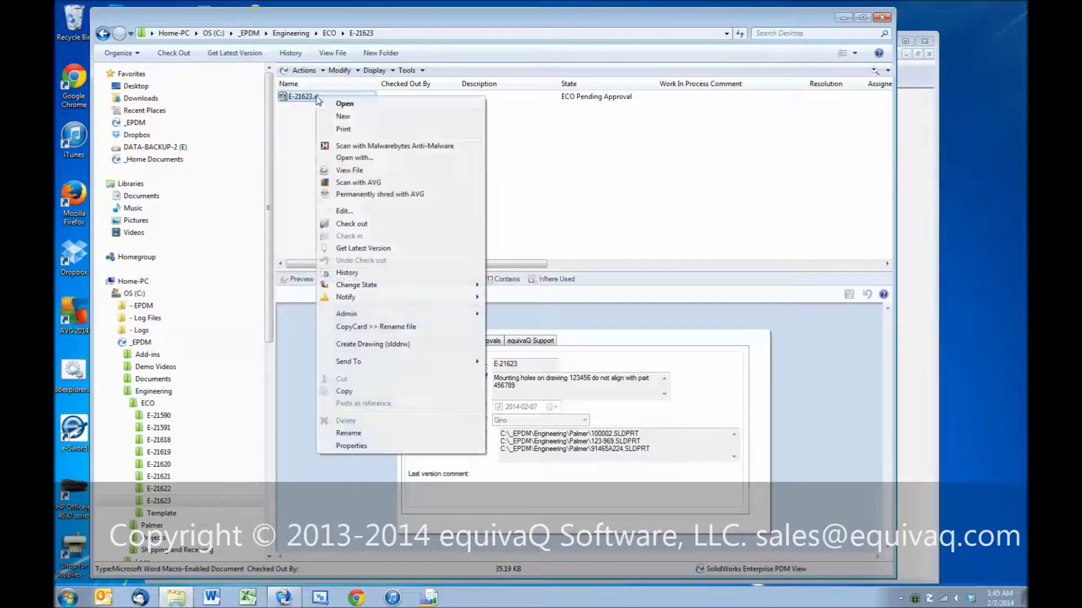
mouse_move(406, 285)
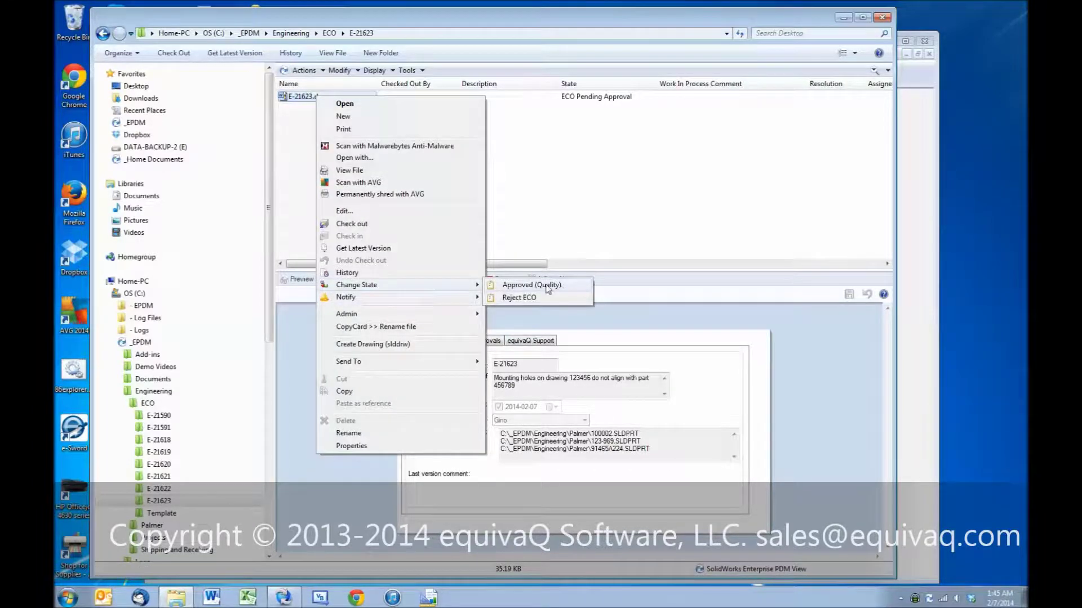
click(558, 285)
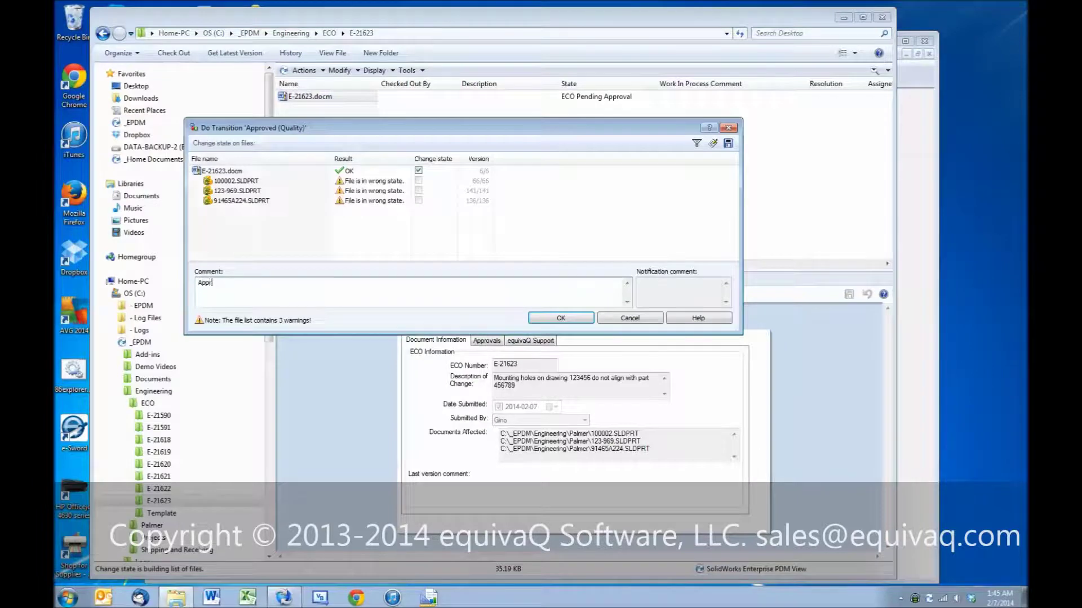
click(570, 319)
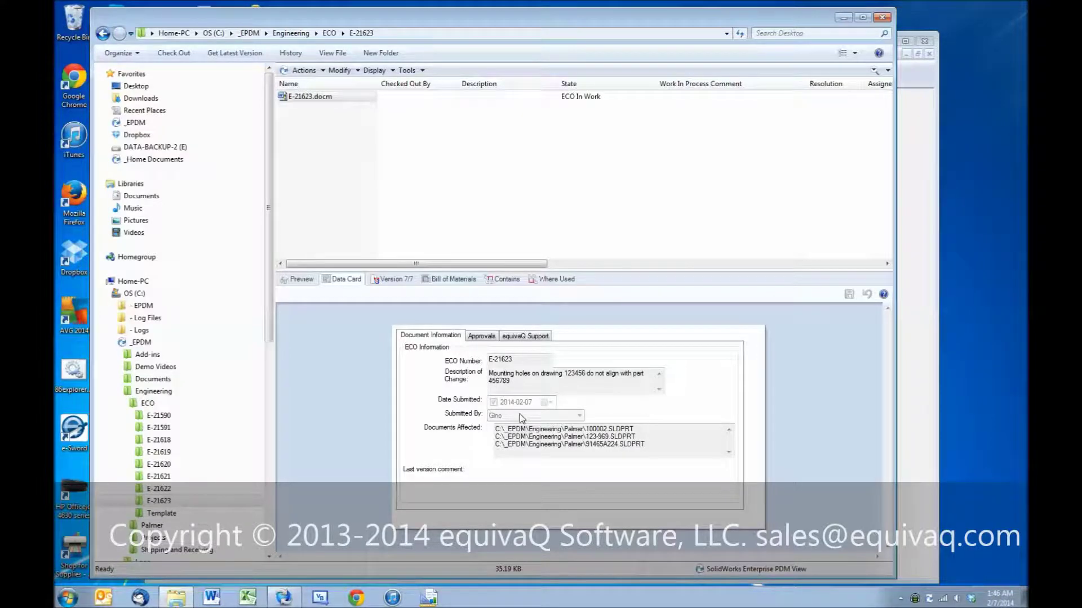
click(488, 337)
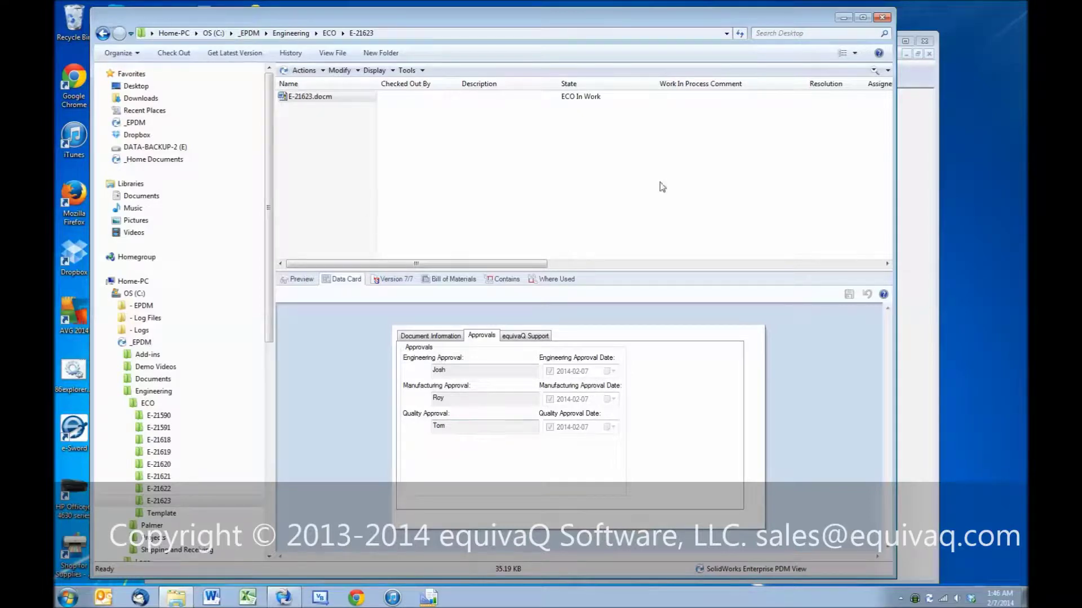
Step: Look at the ECO workflow diagram in Administration, then return to the vault file view
click(912, 256)
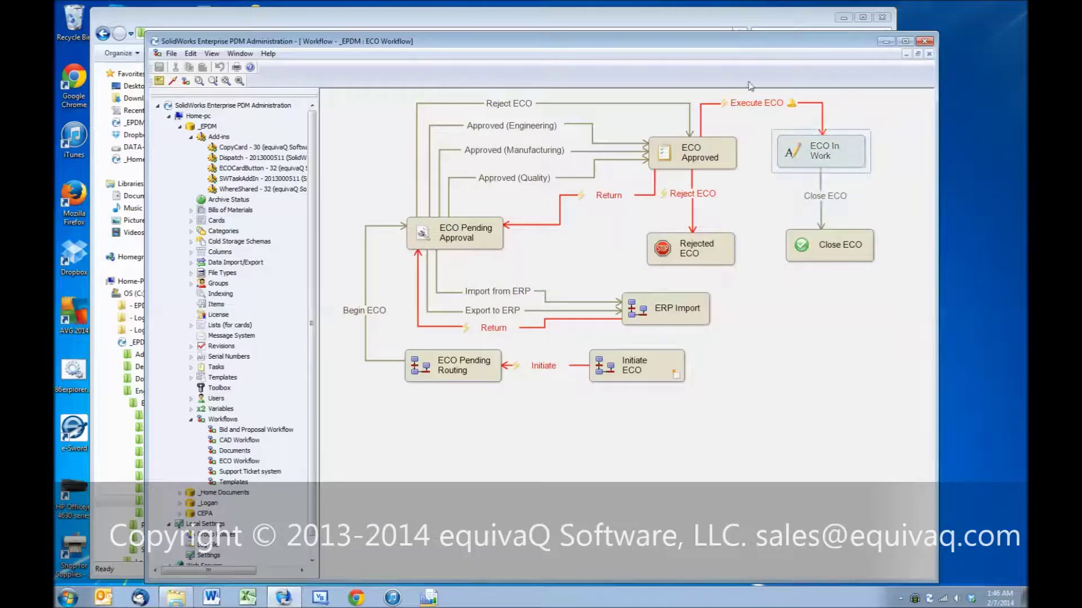
click(704, 22)
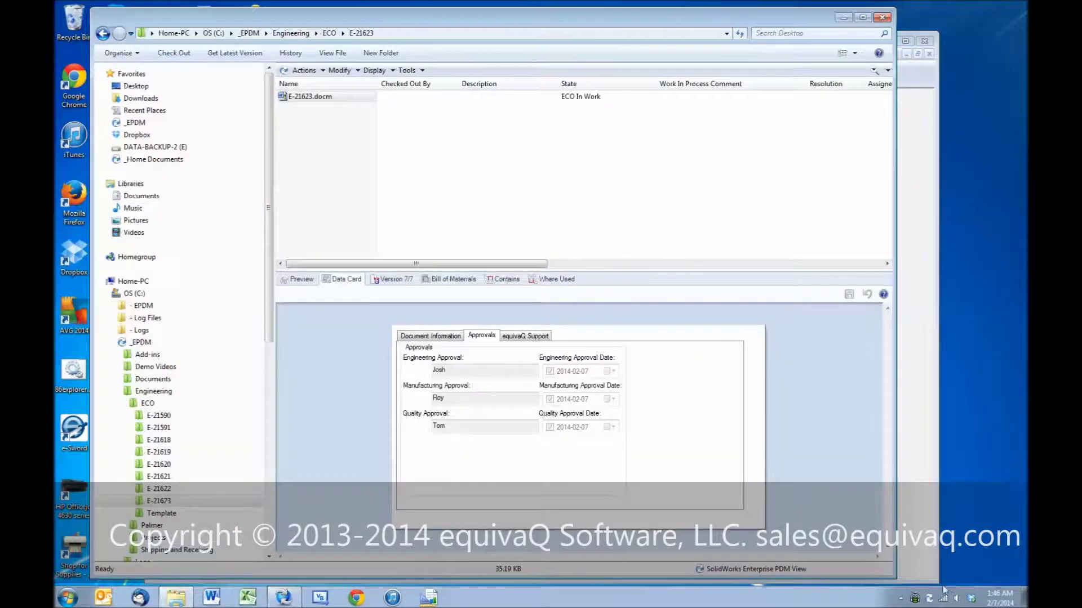
Step: Log off the _EPDM vault and log straight back in
click(928, 599)
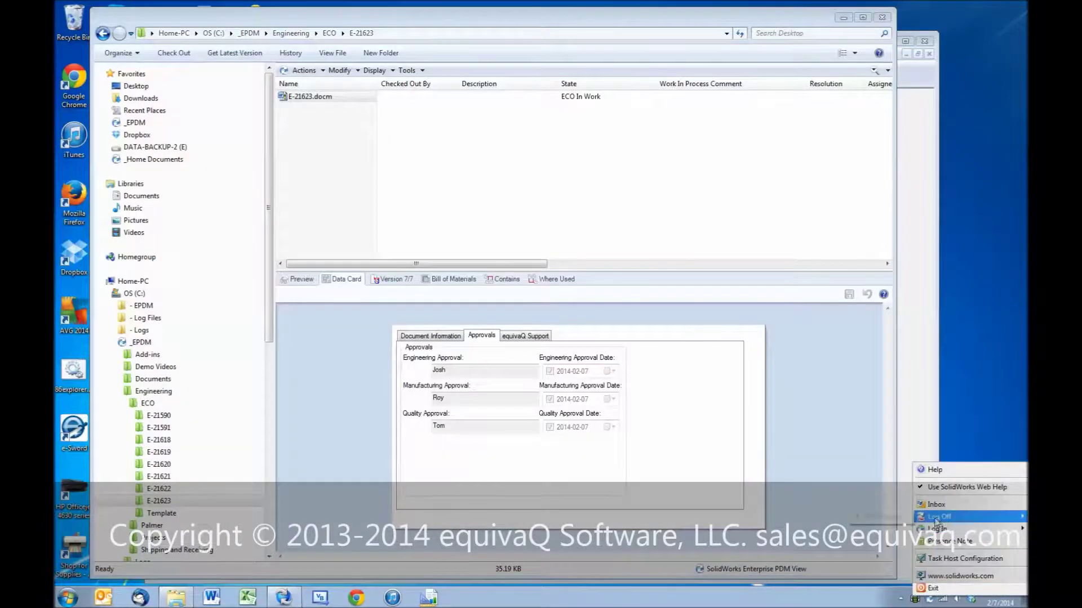
click(938, 518)
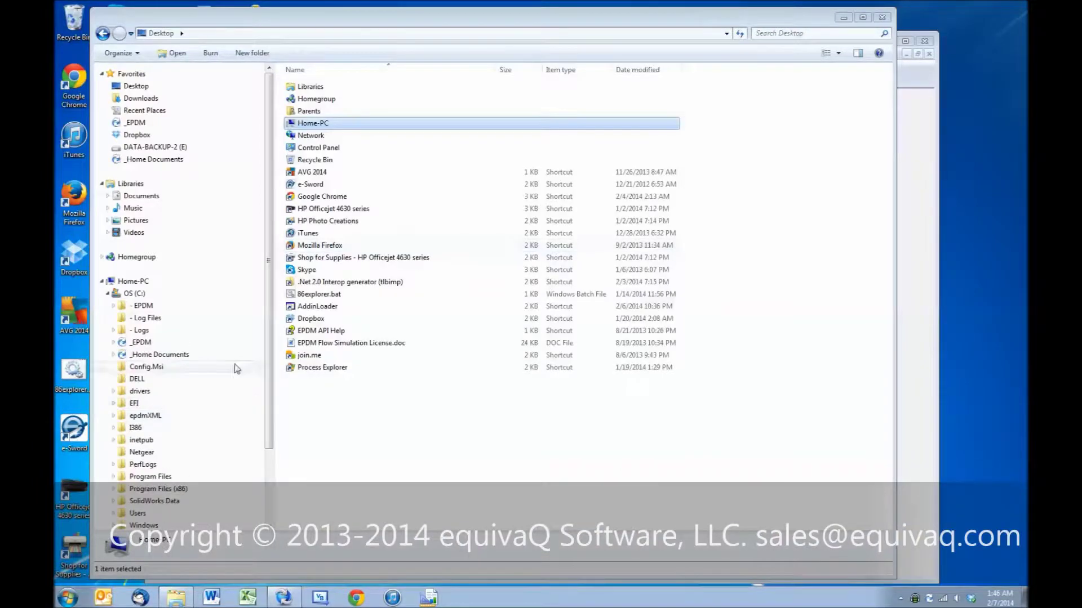
click(136, 342)
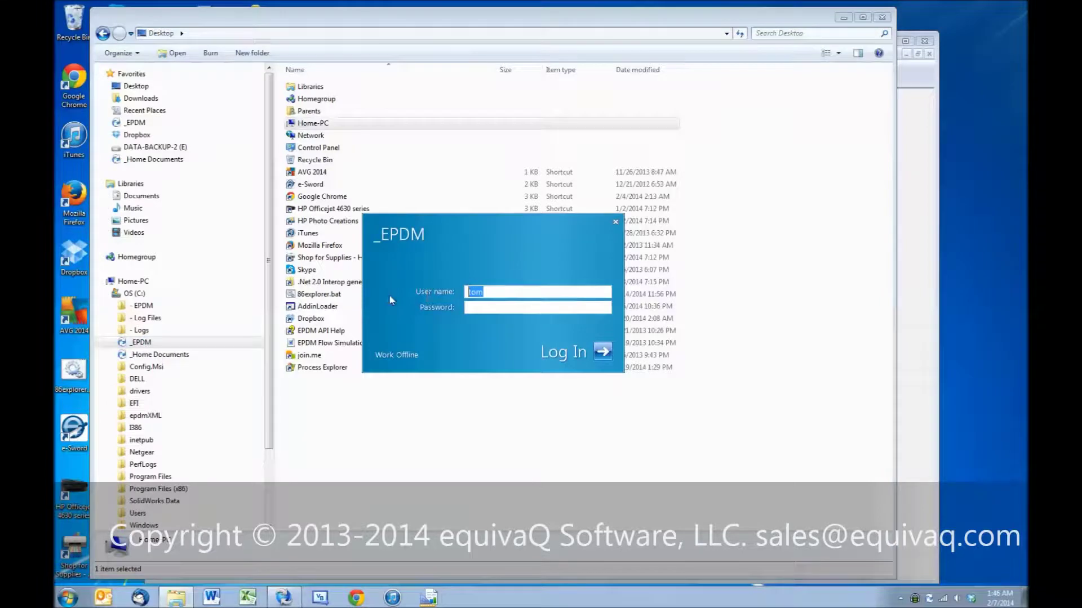
key(Return)
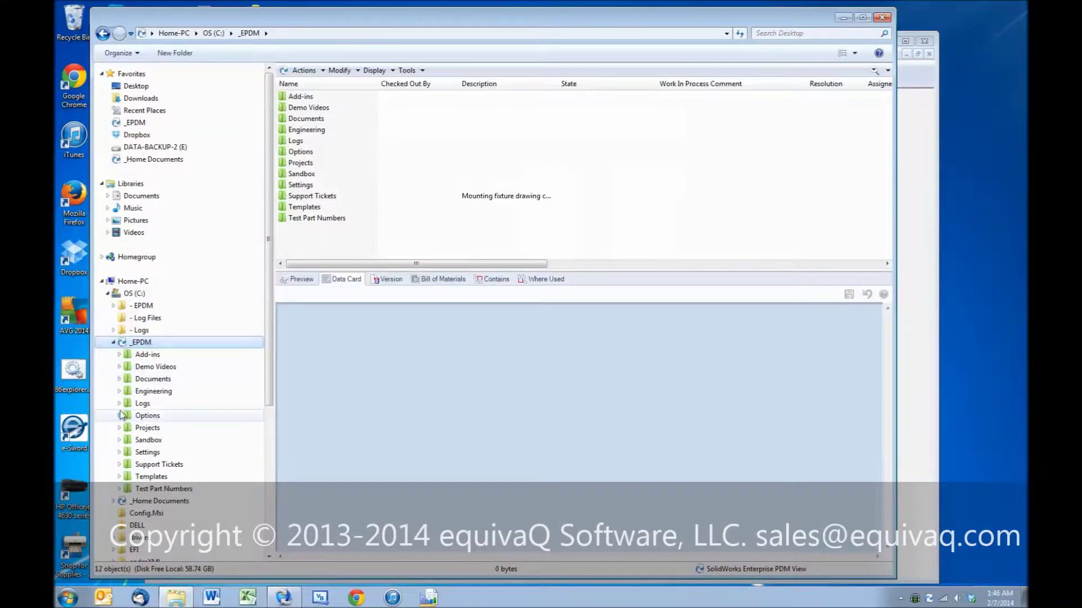
Step: Browse Engineering > ECO > E-21623 and select E-21623.docm
click(119, 392)
click(191, 404)
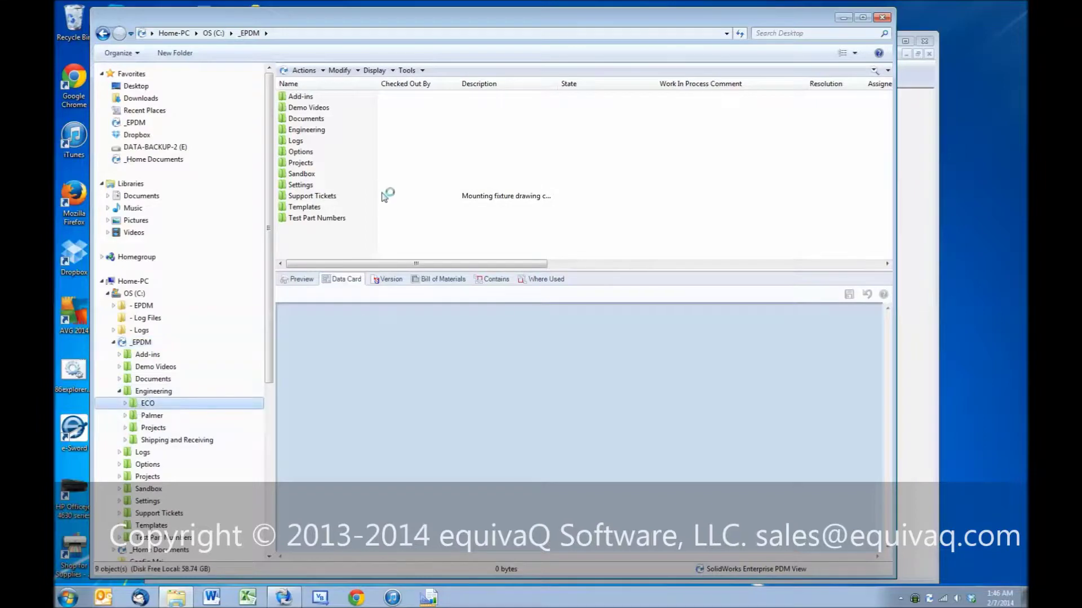
double_click(304, 173)
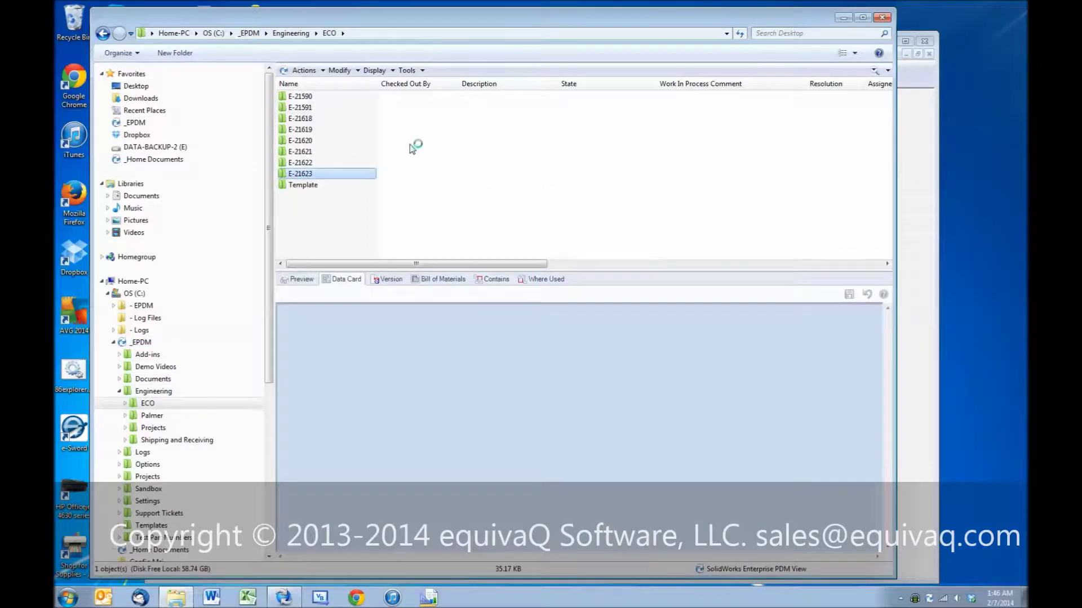
click(319, 98)
Step: Show the data card for E-21623.docm, now version 7/7 in ECO In Work
right_click(319, 101)
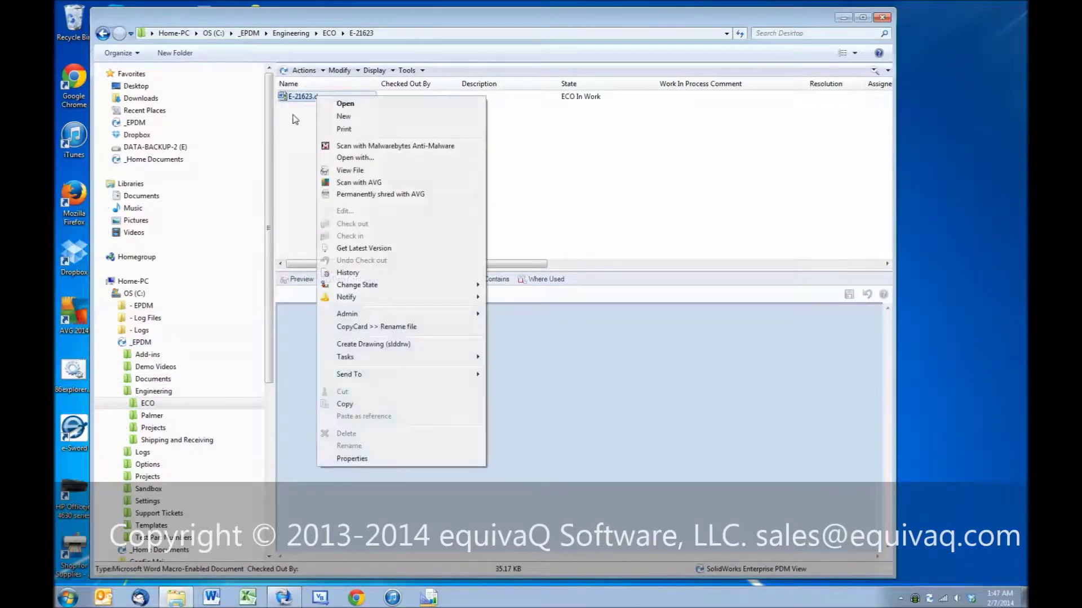
key(Escape)
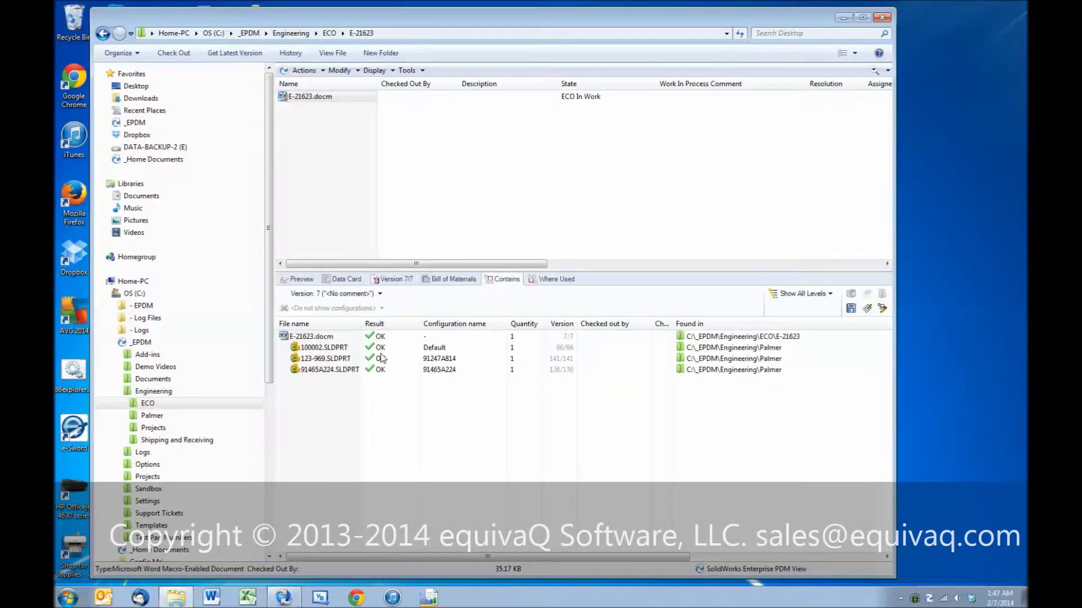
click(364, 279)
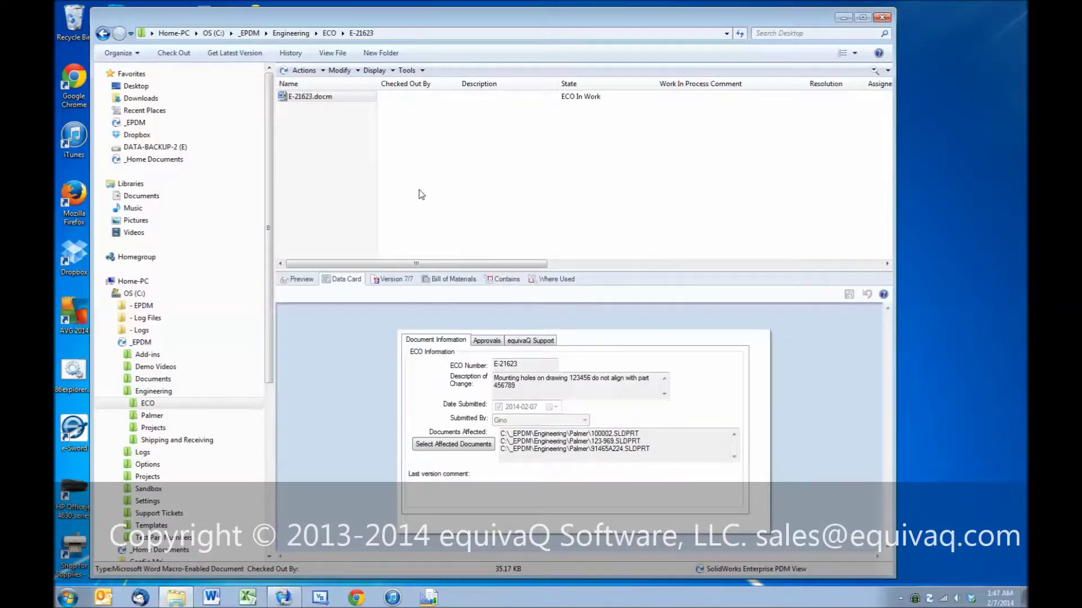
click(322, 97)
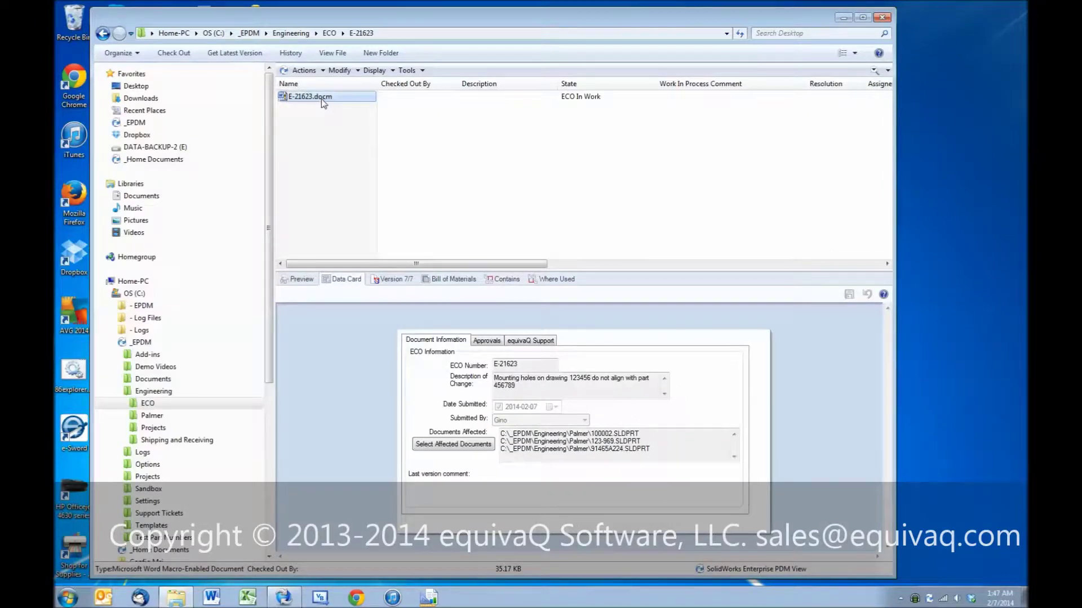
Step: Change the state of E-21623.docm to Close ECO
right_click(321, 99)
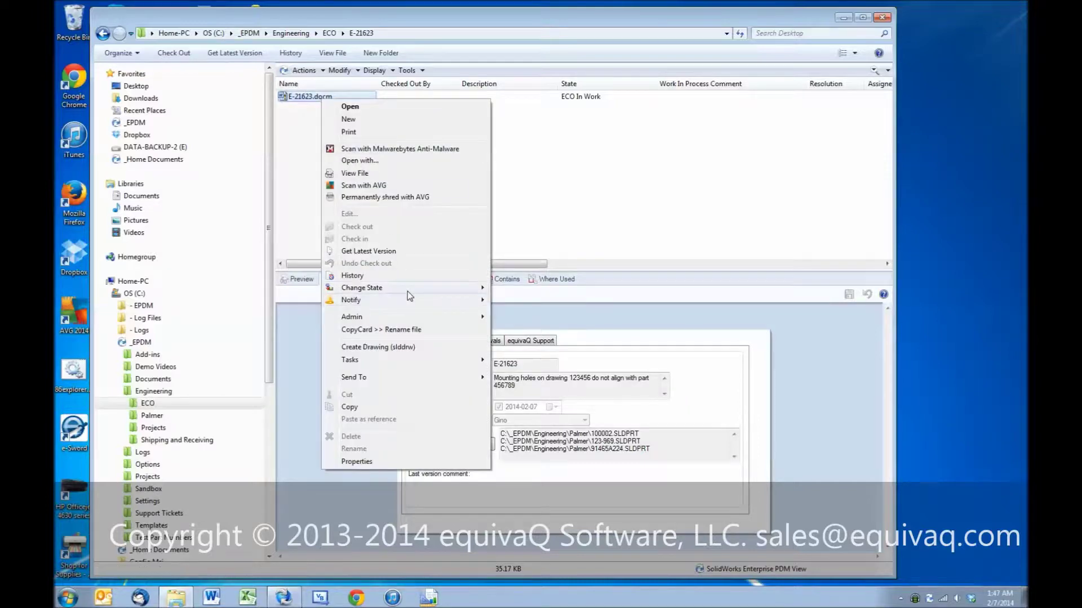
mouse_move(408, 289)
click(513, 290)
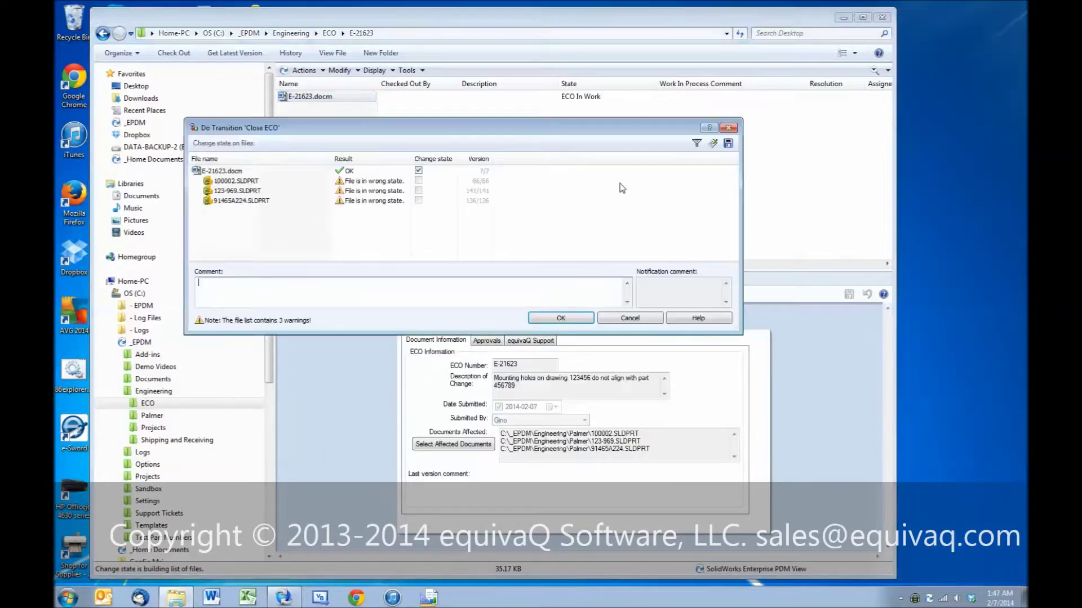
click(558, 318)
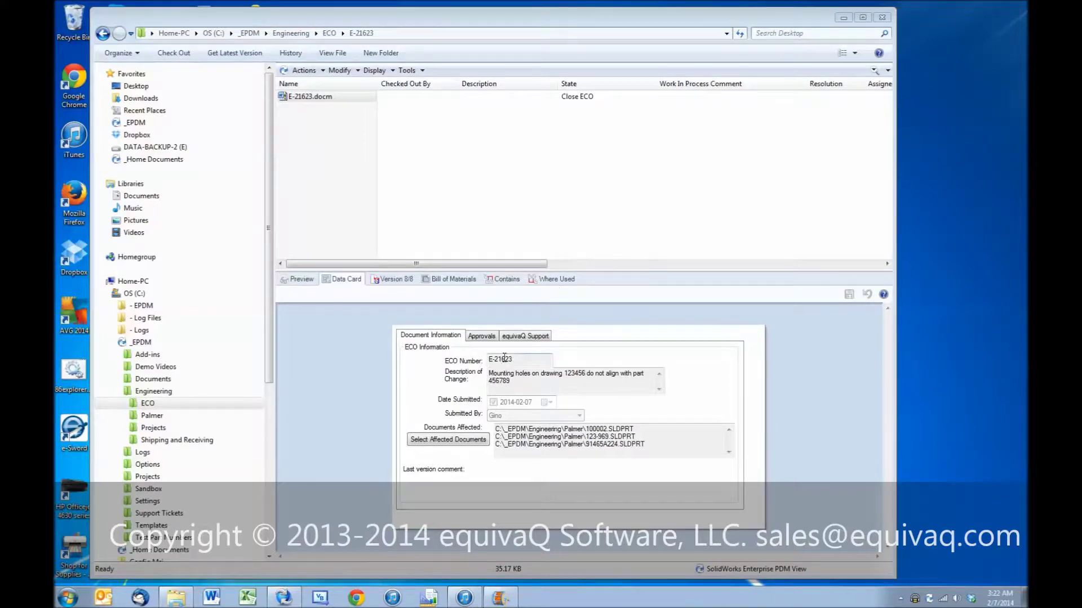
Step: Check the recorded approvals on the data card, then open E-21623.docm in Word
click(482, 336)
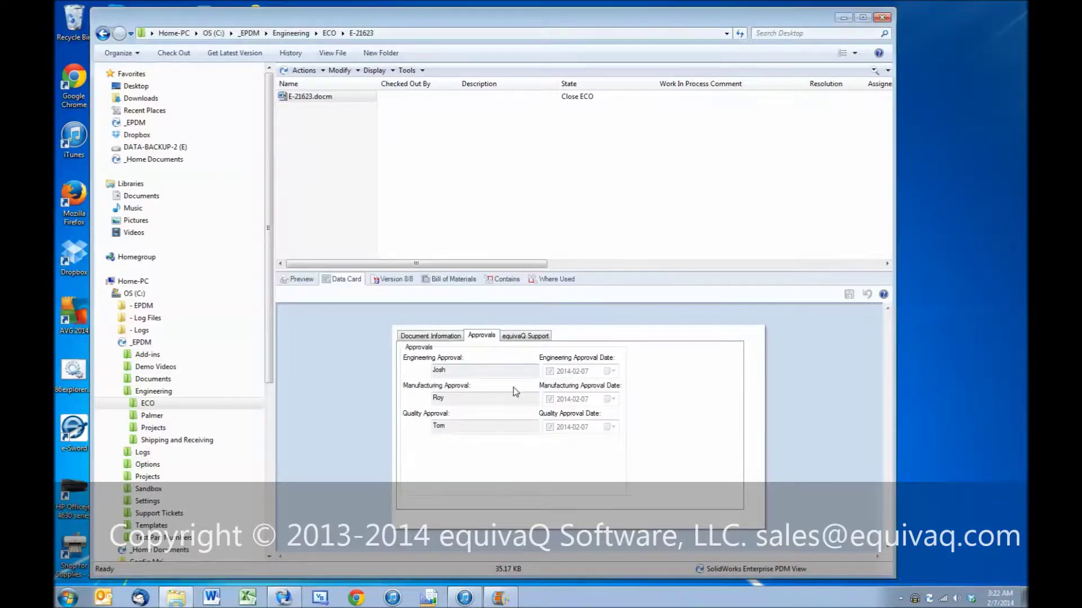
click(434, 337)
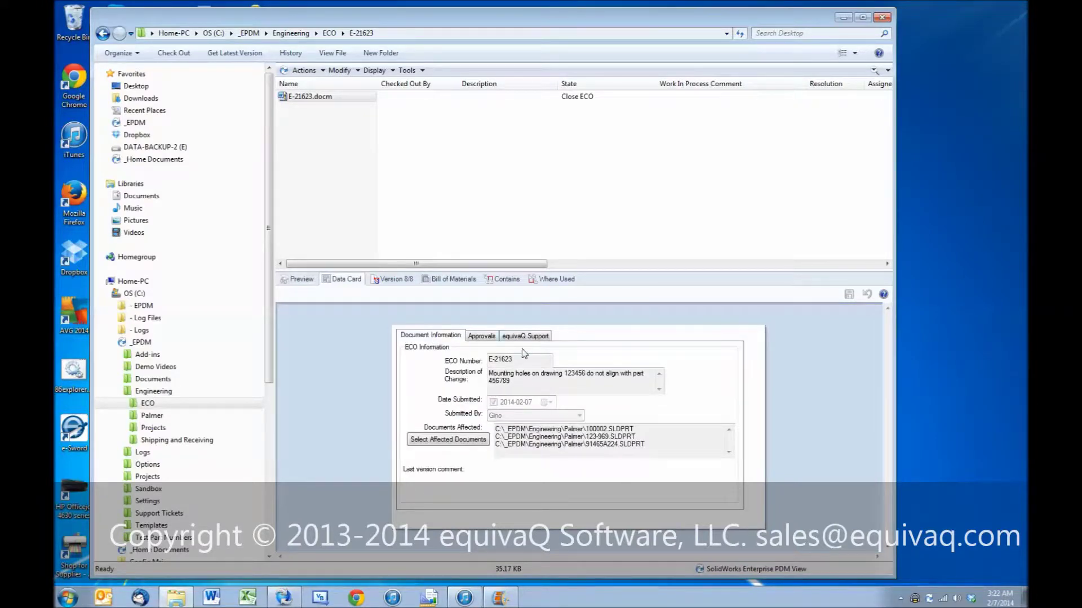
click(329, 97)
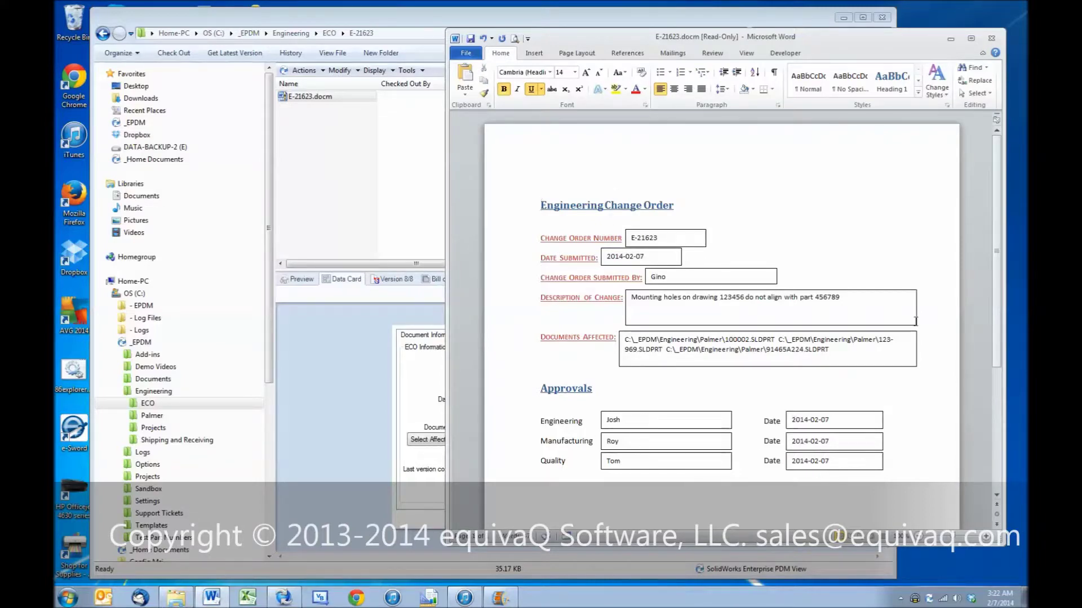
click(991, 38)
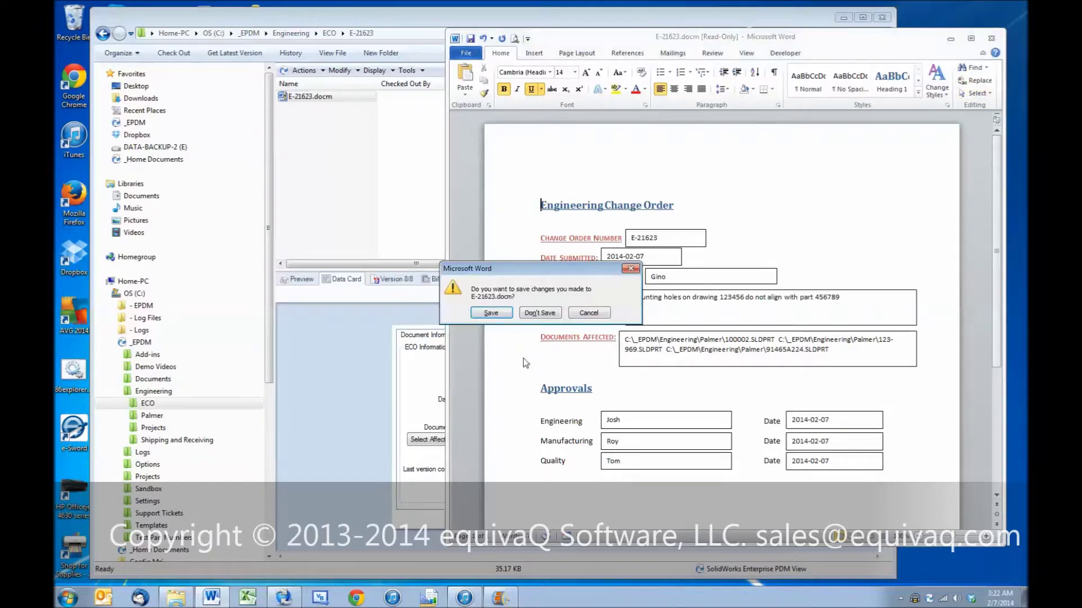
click(540, 313)
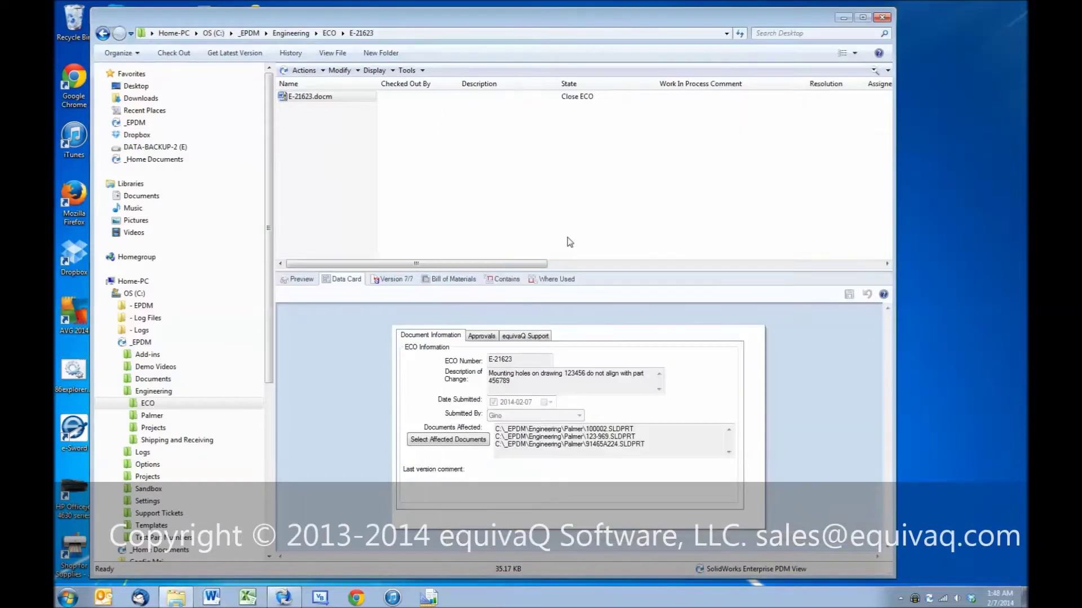
Step: Switch to PDM Administration to view the ECO Workflow diagram
click(284, 598)
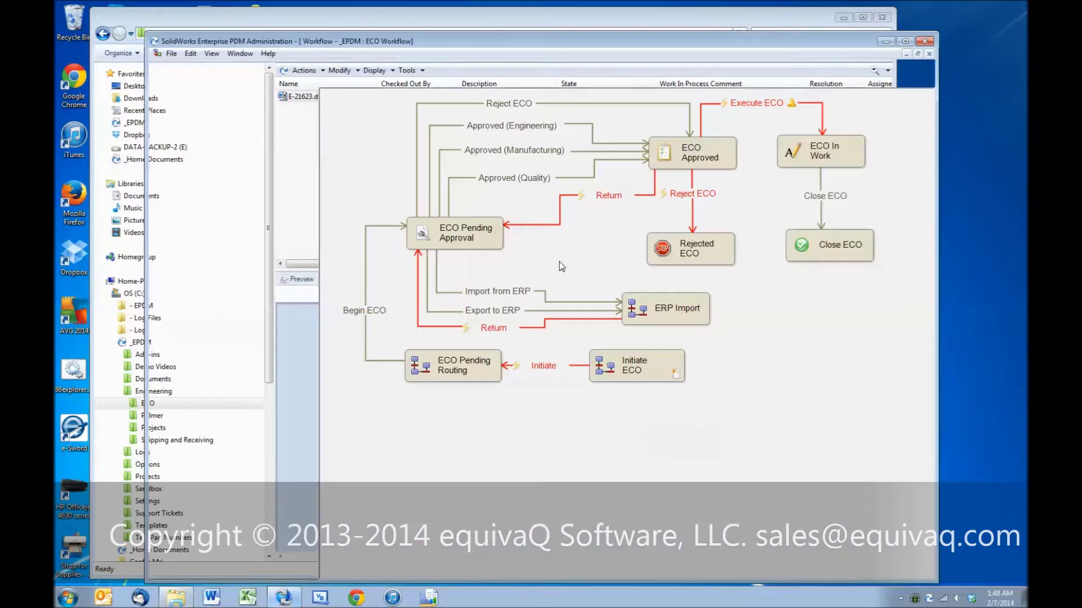